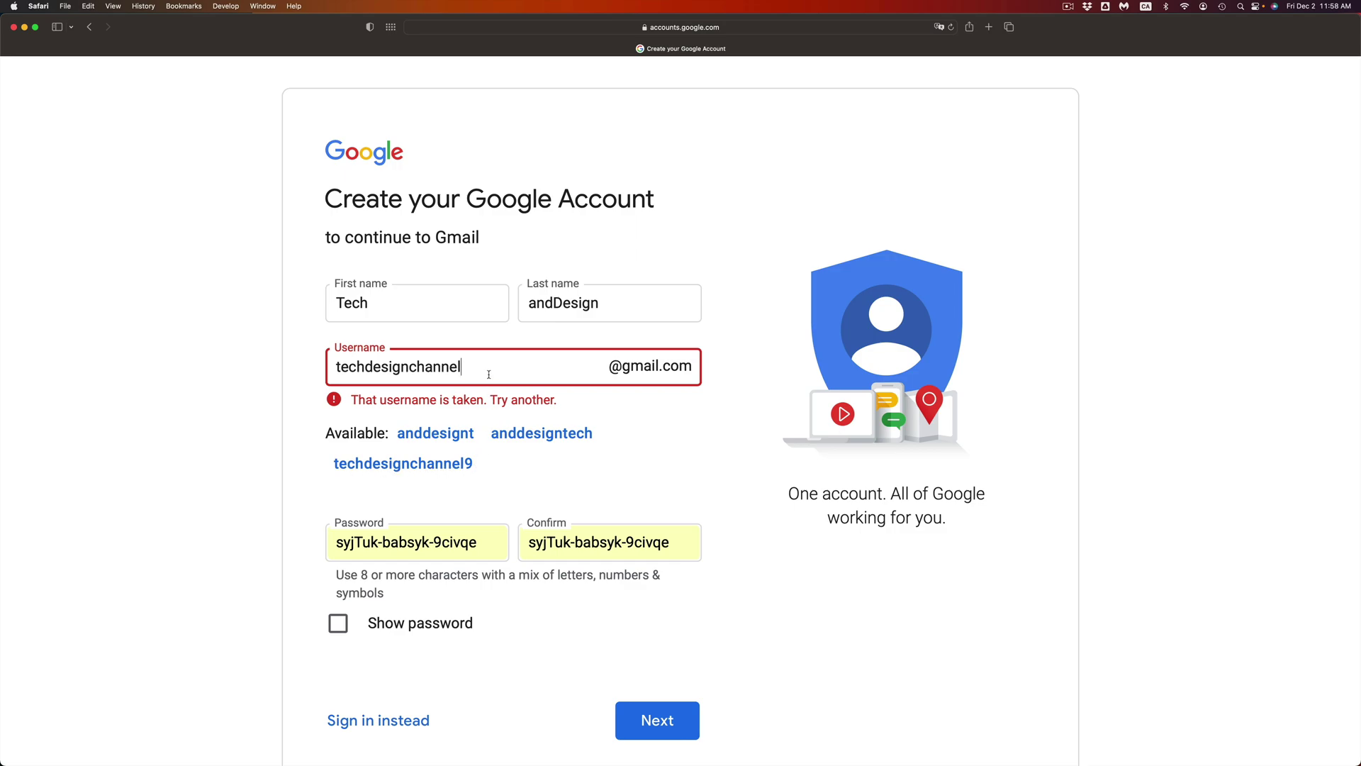
{"action": "type", "text": "2022"}
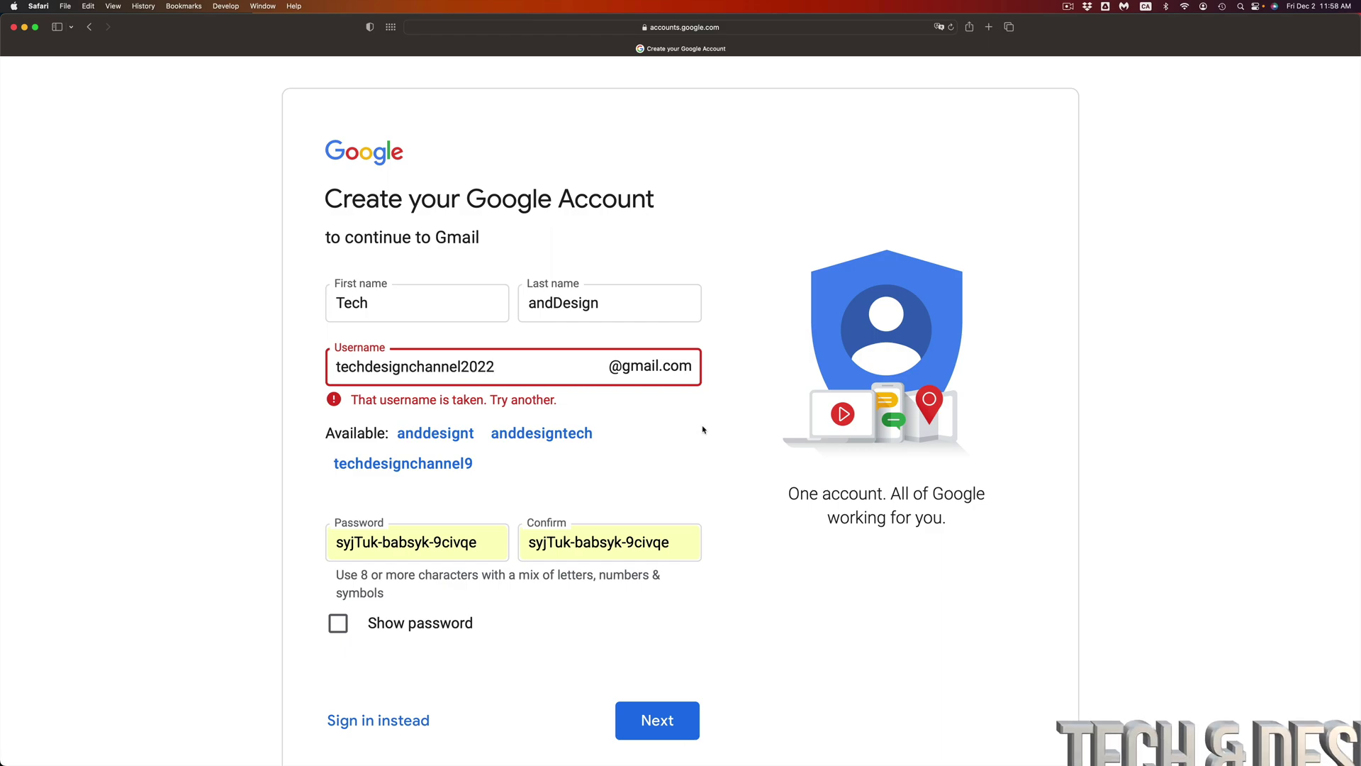
{"action": "left_click", "coordinate": [703, 430]}
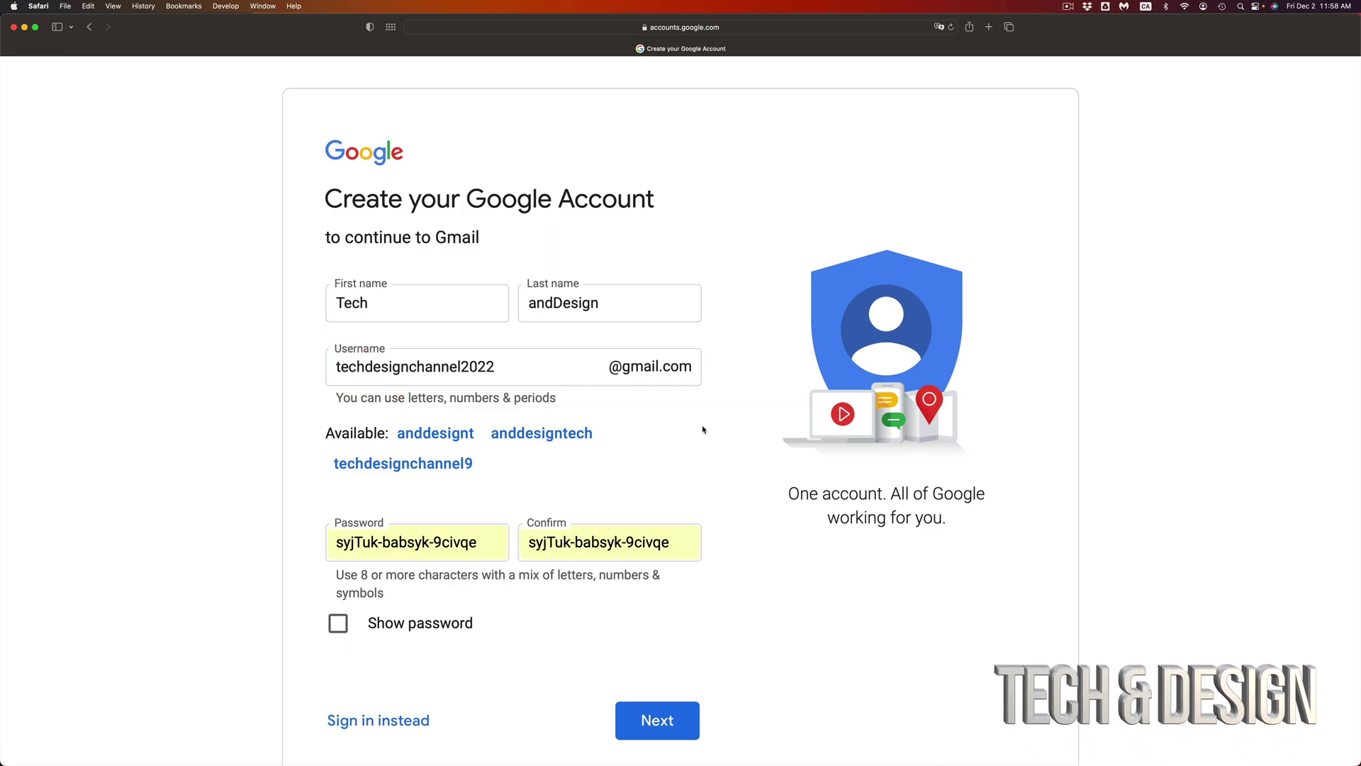
{"action": "left_click", "coordinate": [531, 368]}
Step: Turn on Show password so the chosen password appears in plain text
{"action": "left_click", "coordinate": [427, 542]}
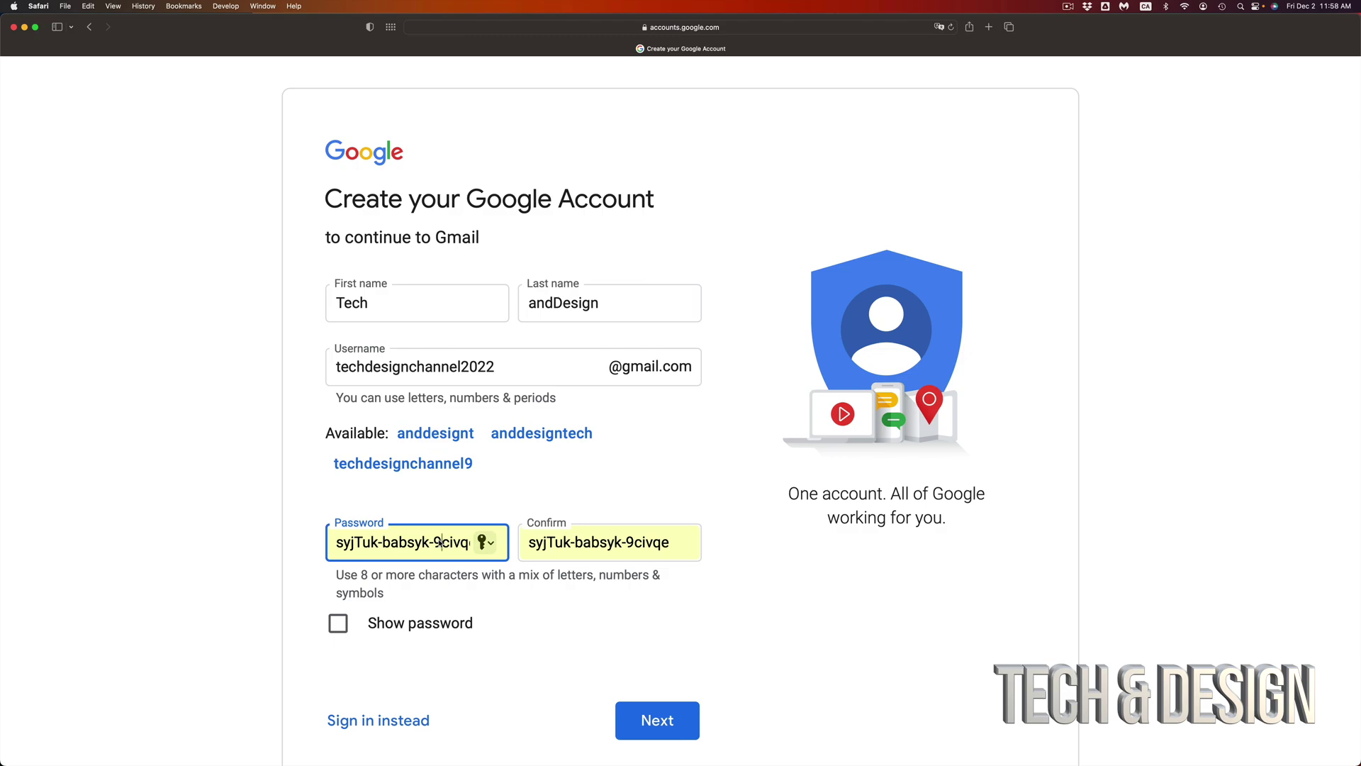
{"action": "left_click_drag", "start_coordinate": [351, 543], "coordinate": [481, 549]}
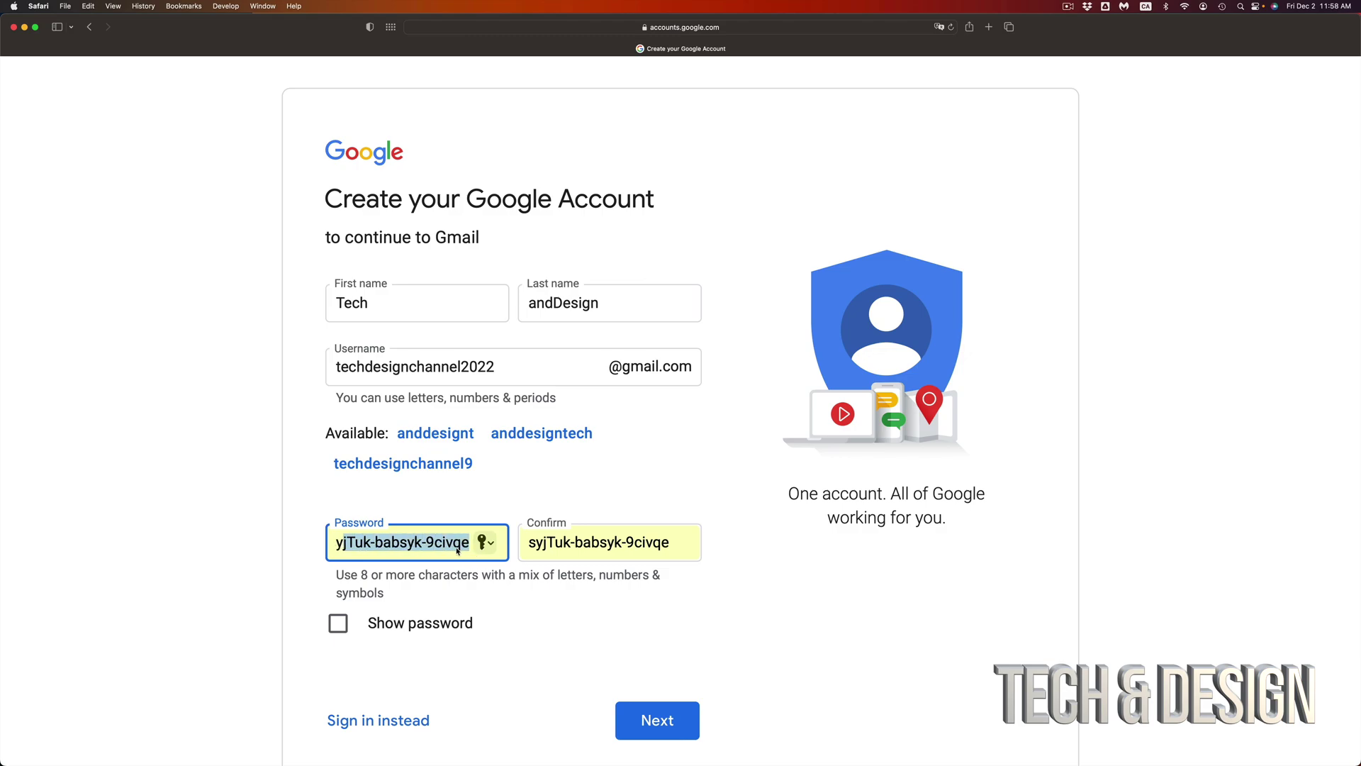
{"action": "left_click", "coordinate": [458, 551]}
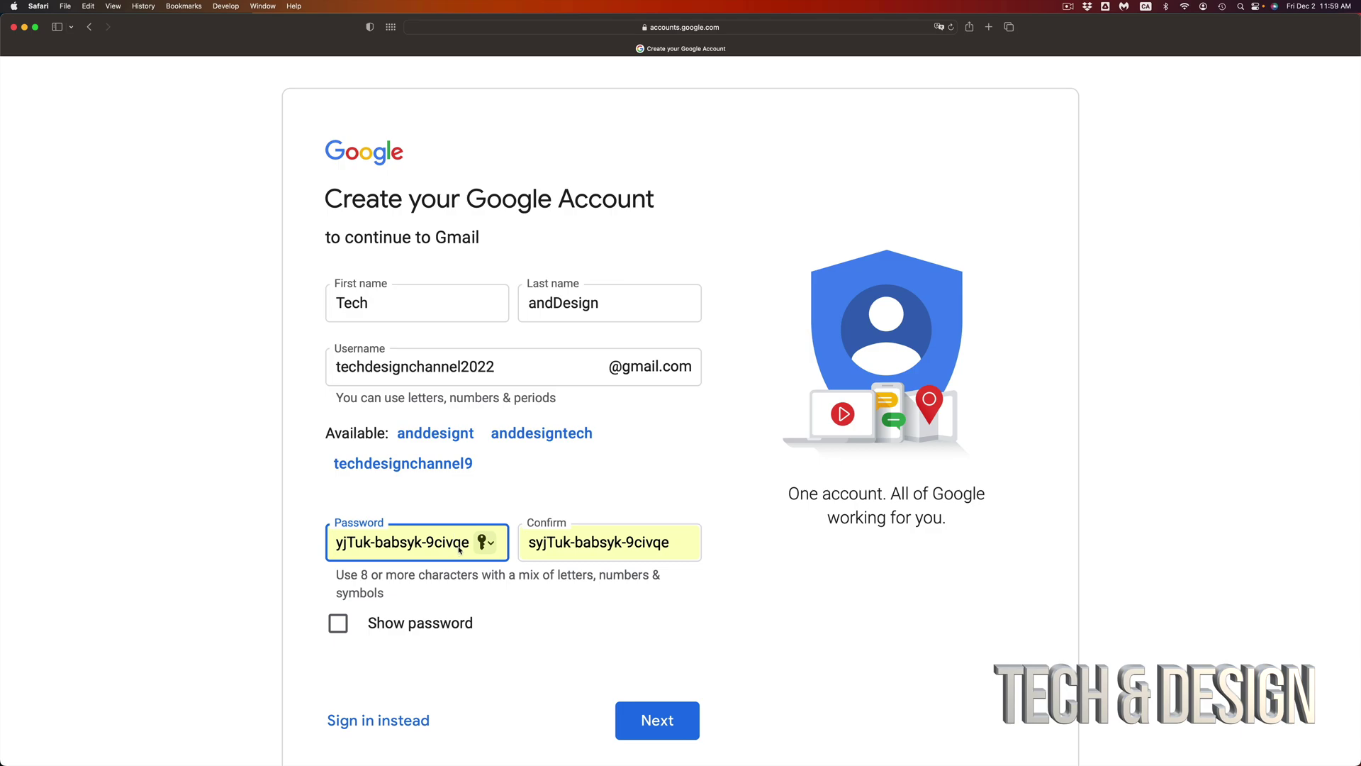
{"action": "left_click", "coordinate": [338, 623]}
{"action": "left_click", "coordinate": [459, 551]}
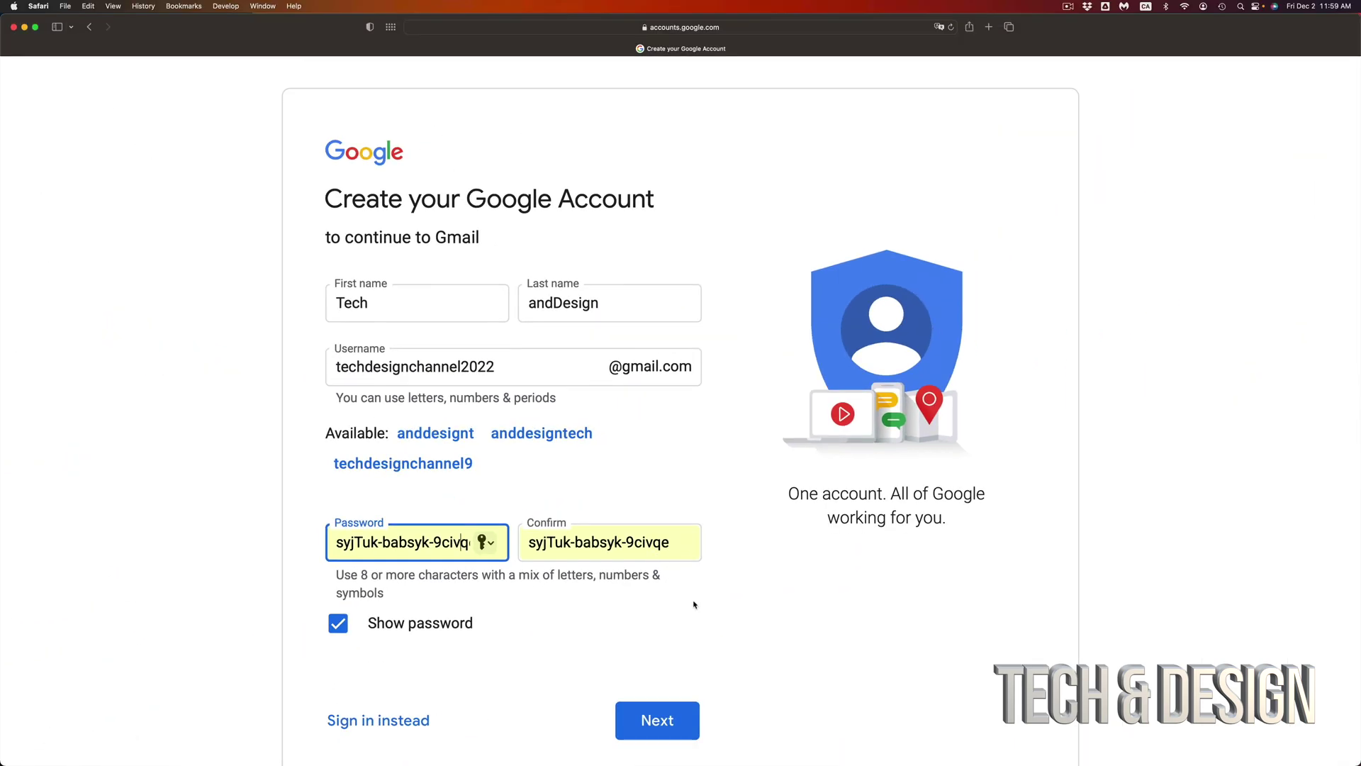
{"action": "left_click", "coordinate": [694, 609]}
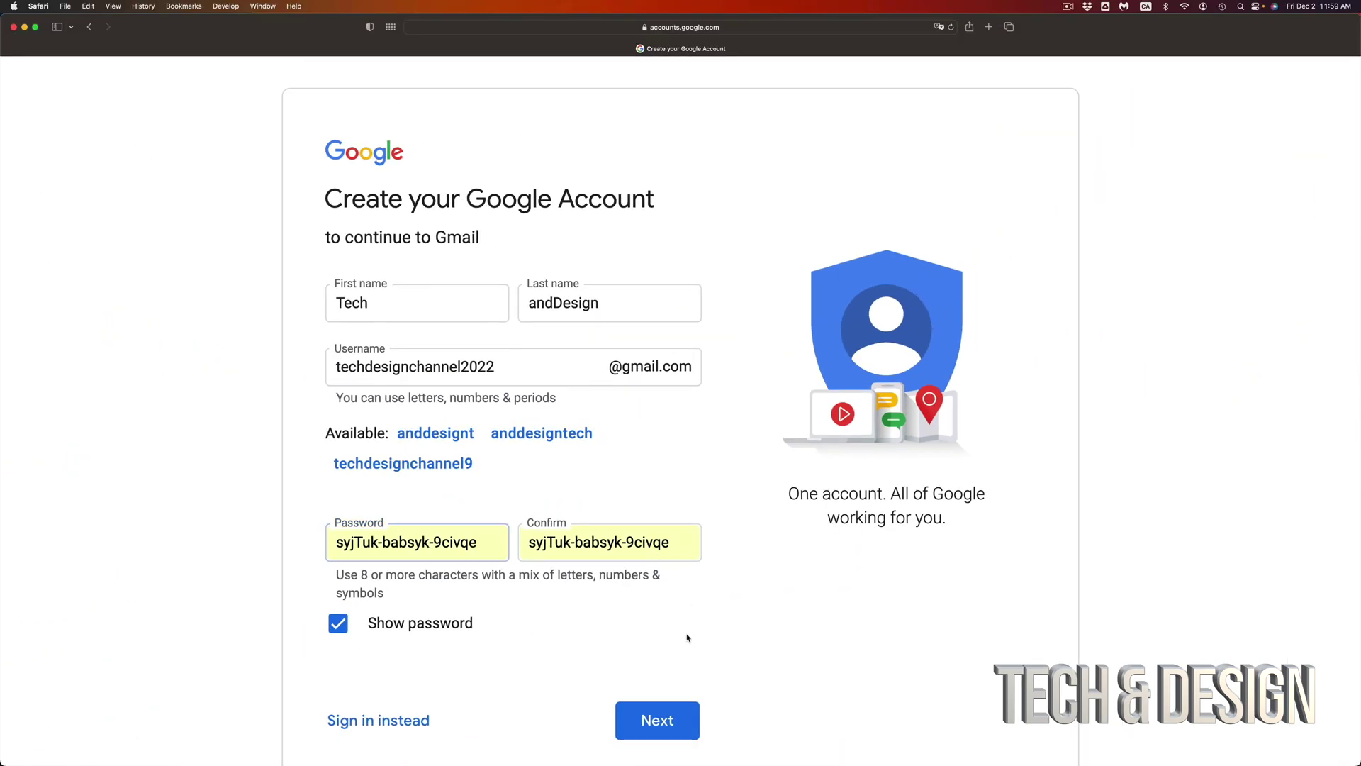
Step: Submit the name, username and password, keeping Canada as the phone country code
{"action": "left_click", "coordinate": [665, 722]}
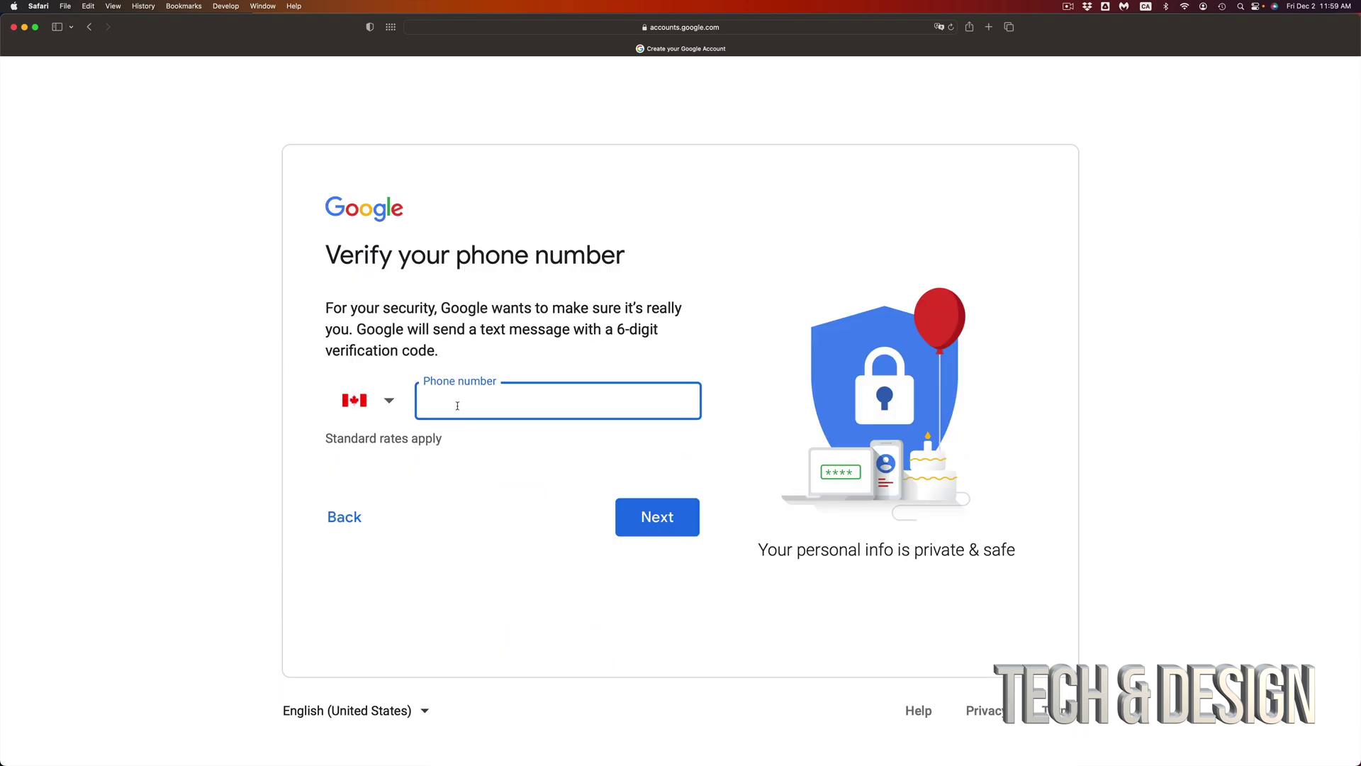
{"action": "left_click", "coordinate": [385, 404]}
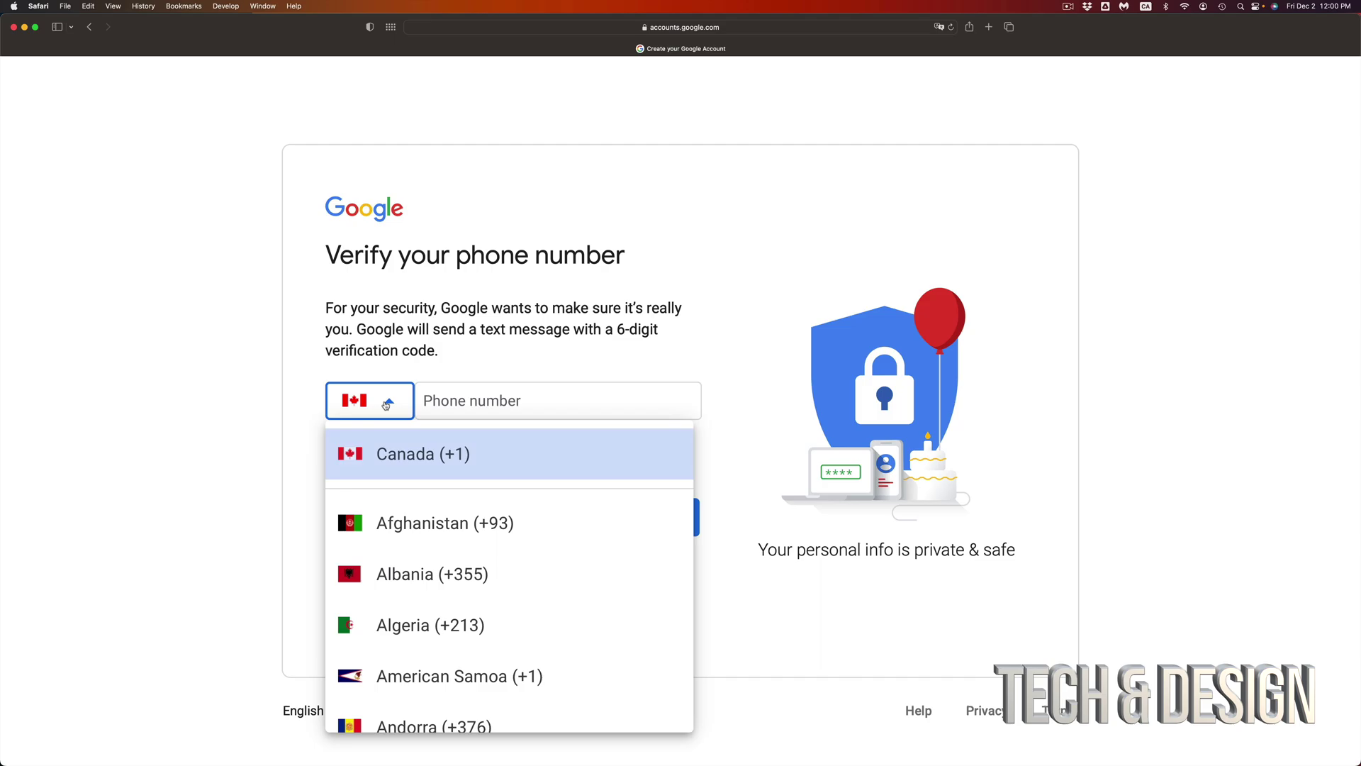
{"action": "scroll", "coordinate": [420, 642], "scroll_direction": "down", "scroll_amount": 15}
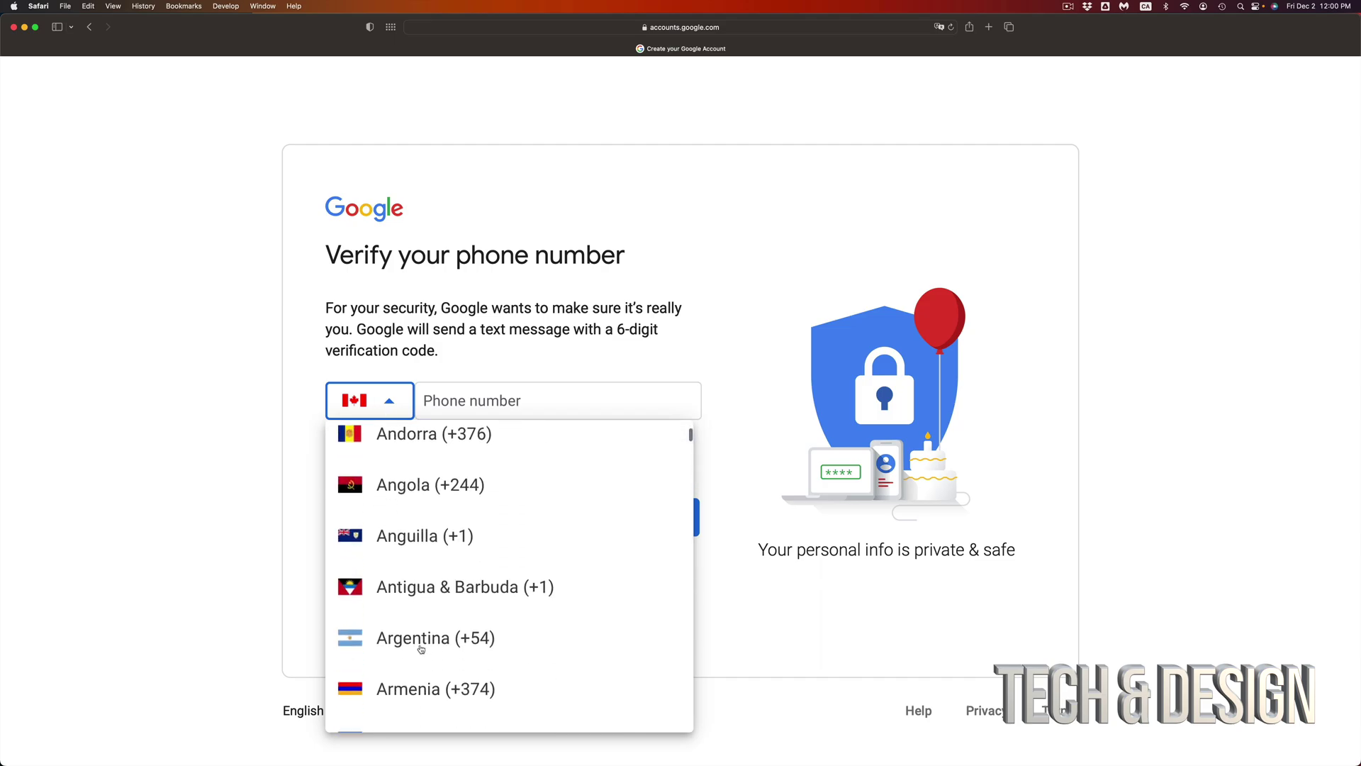
{"action": "scroll", "coordinate": [419, 645], "scroll_direction": "down", "scroll_amount": 20}
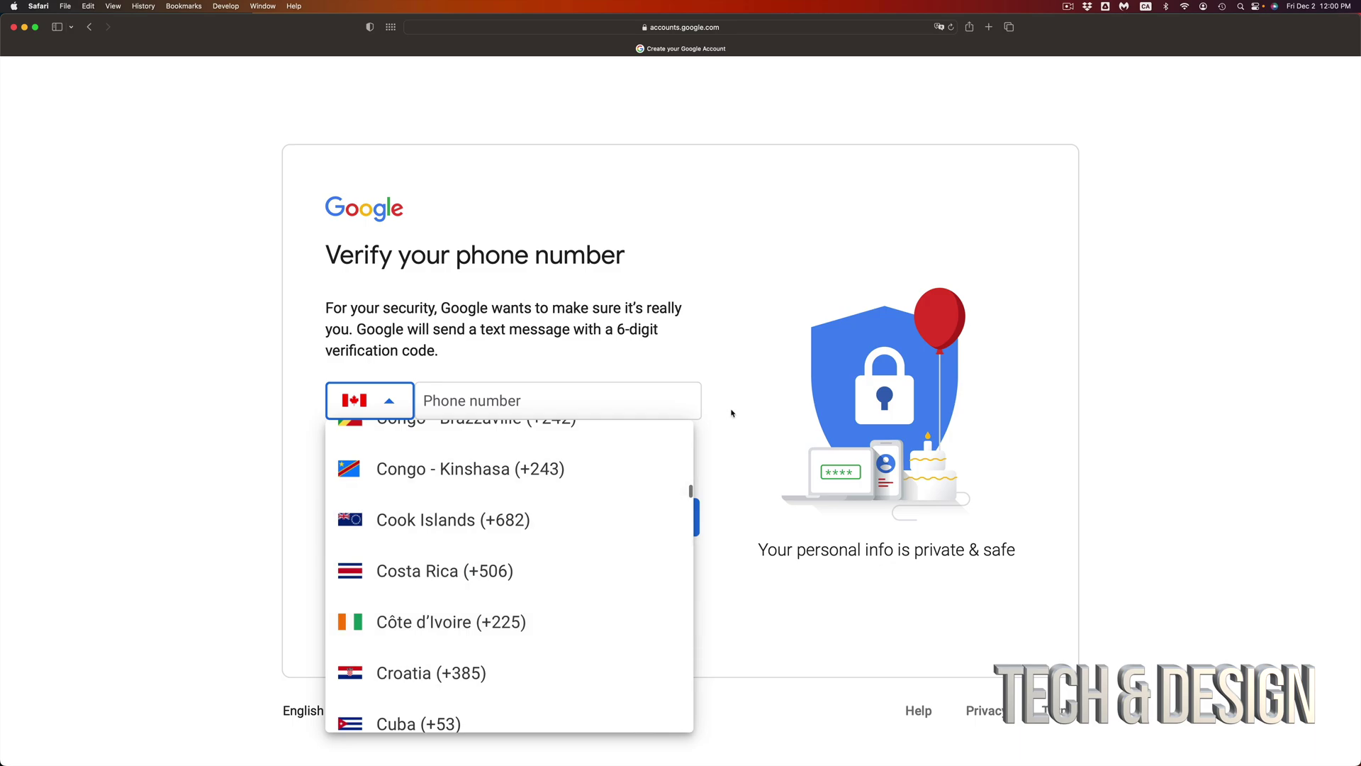
{"action": "left_click", "coordinate": [680, 401]}
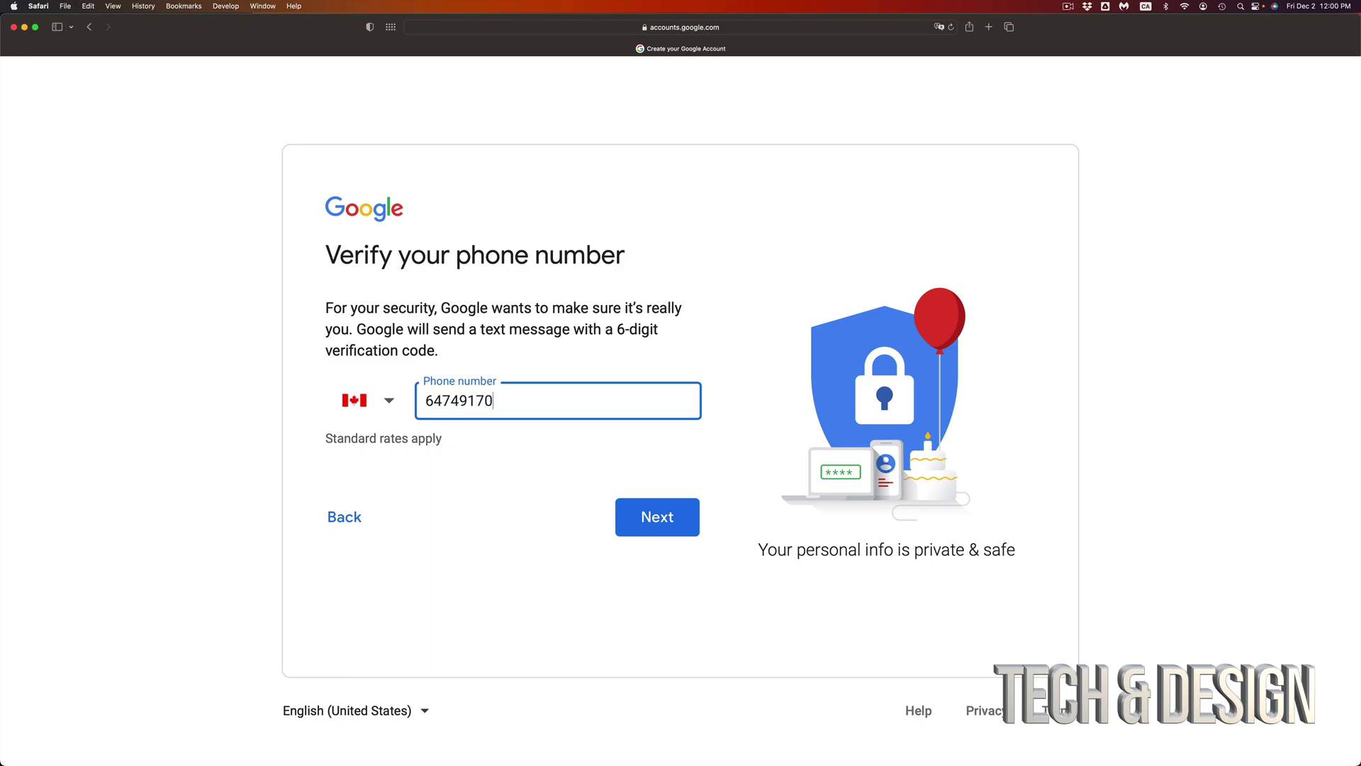
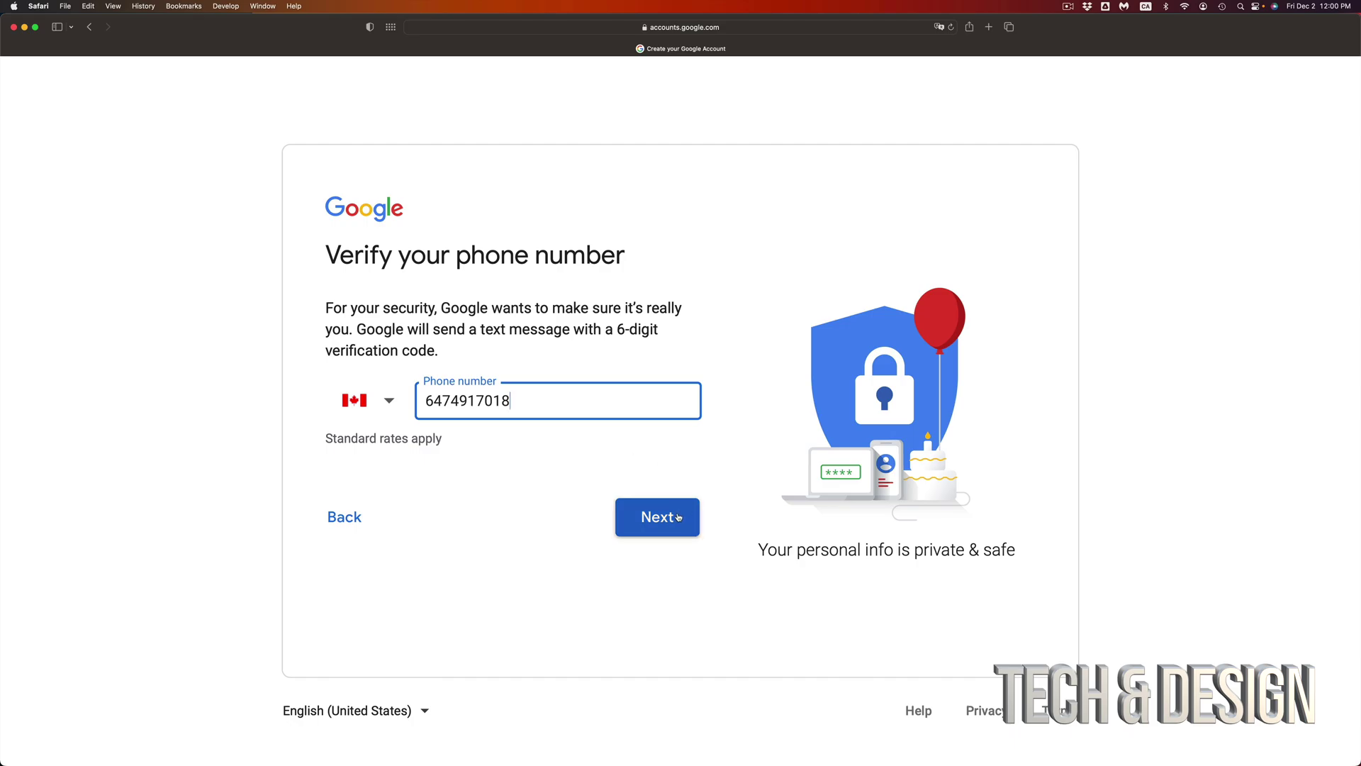
Step: Enter the phone number, request a code, and fill in the texted six-digit code
{"action": "left_click", "coordinate": [678, 516]}
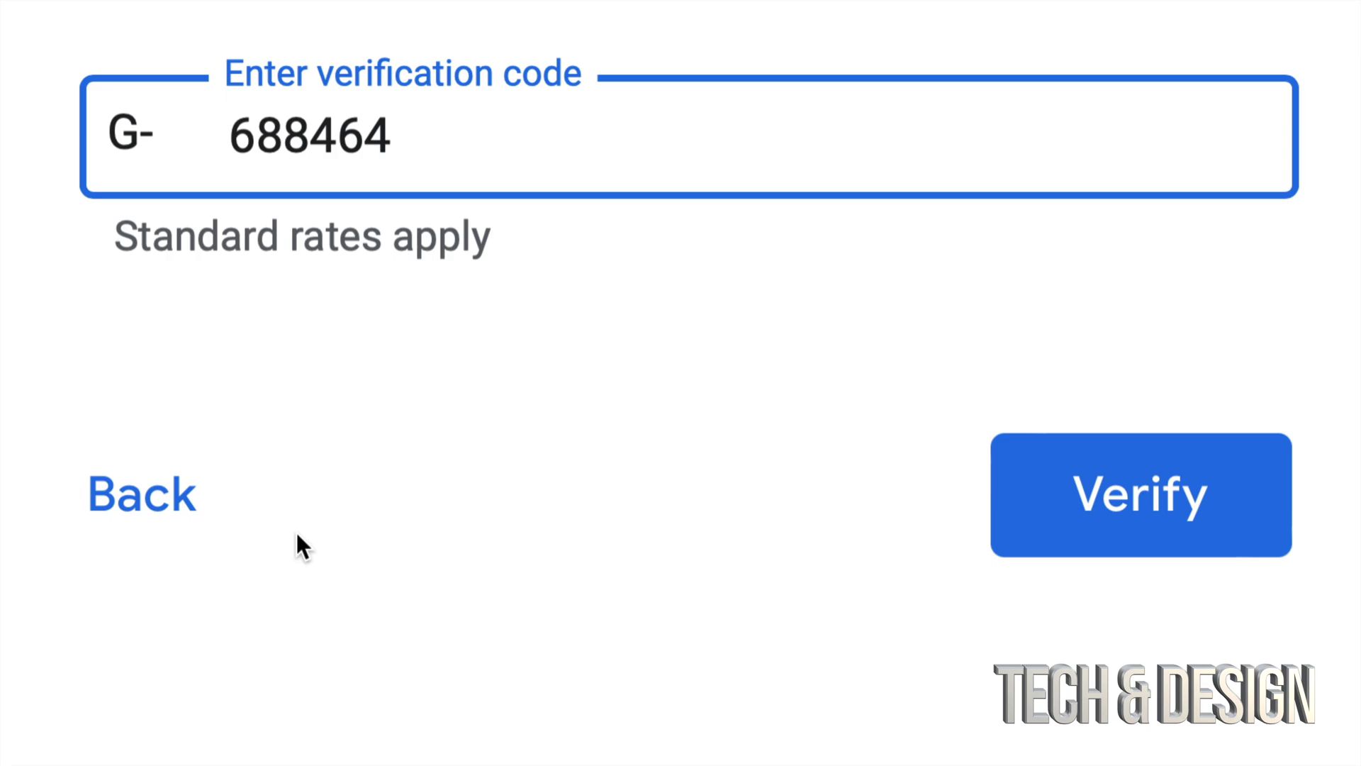
{"action": "left_click_drag", "start_coordinate": [438, 137], "coordinate": [223, 137]}
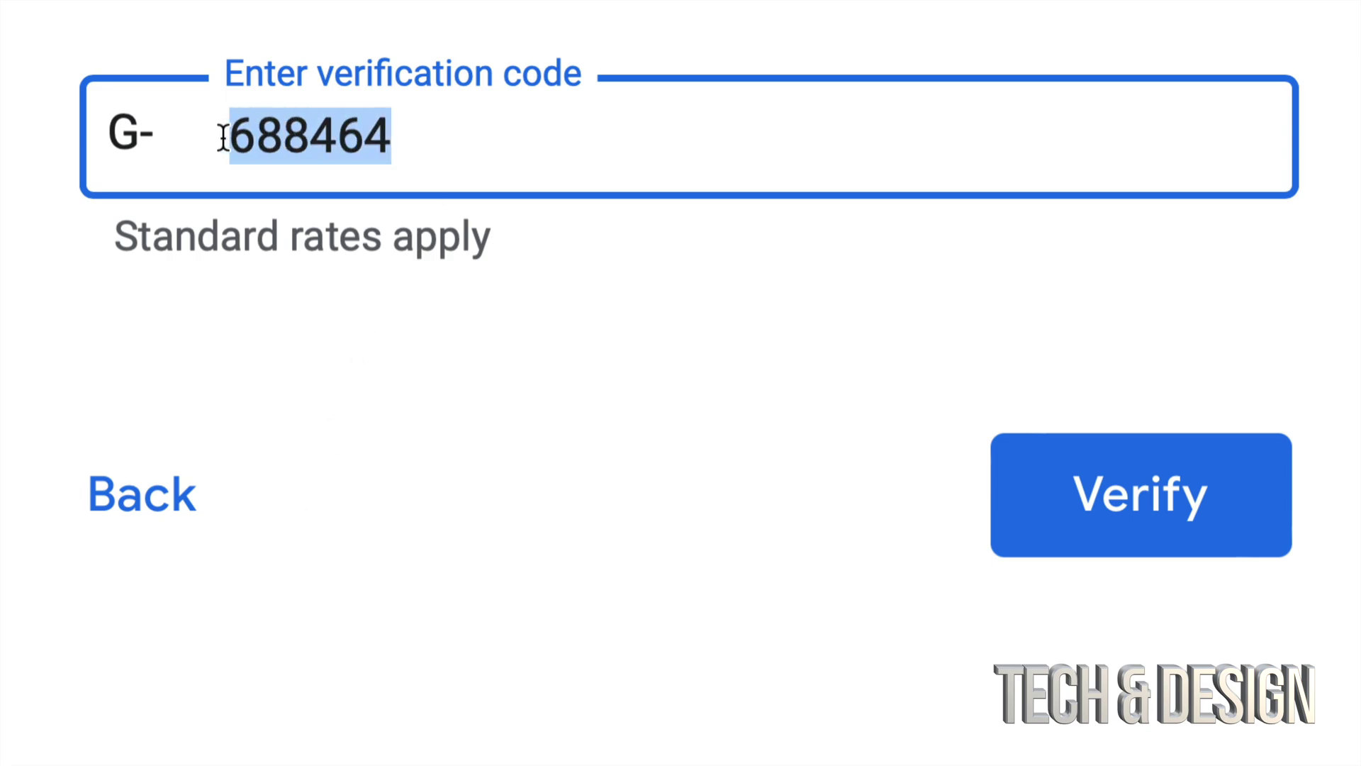
{"action": "left_click", "coordinate": [339, 137]}
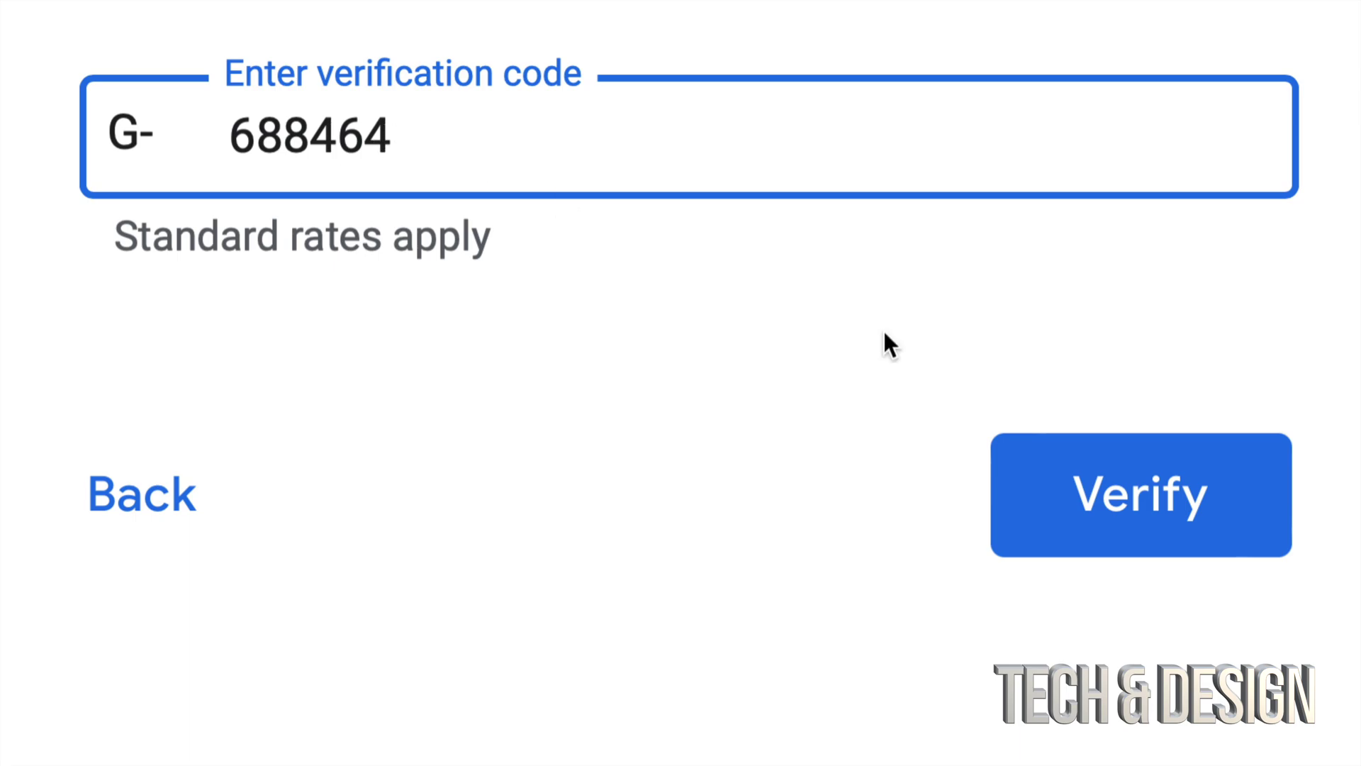
{"action": "left_click", "coordinate": [1145, 505]}
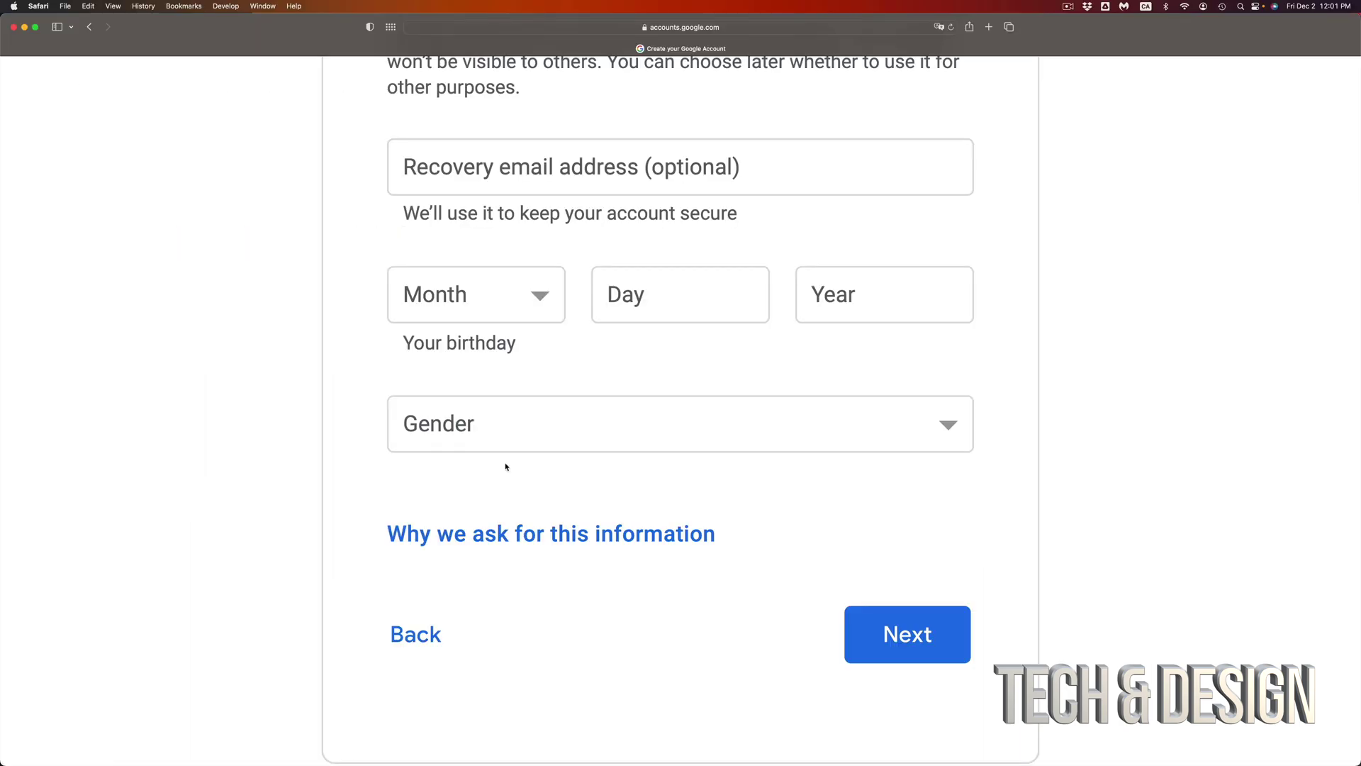
{"action": "scroll", "coordinate": [506, 466], "scroll_direction": "down", "scroll_amount": 1}
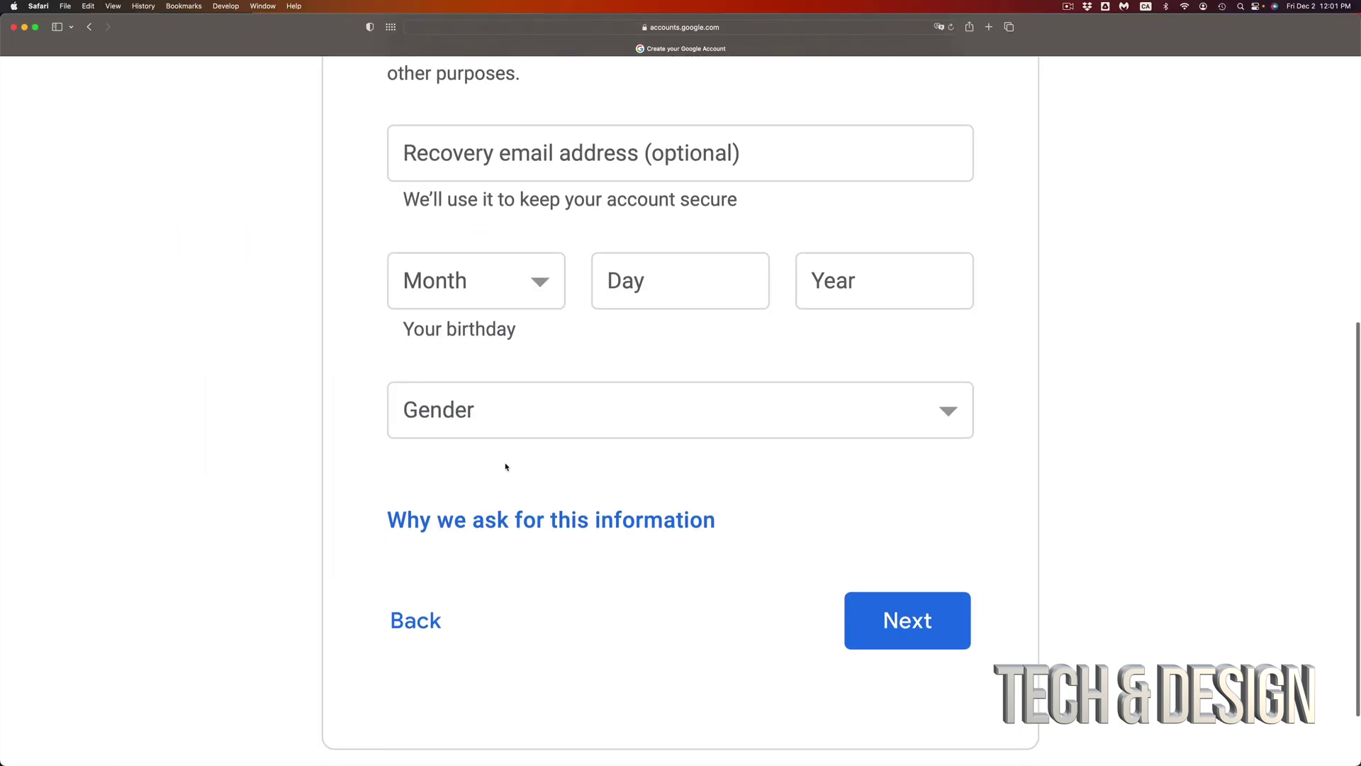
{"action": "left_click", "coordinate": [544, 161]}
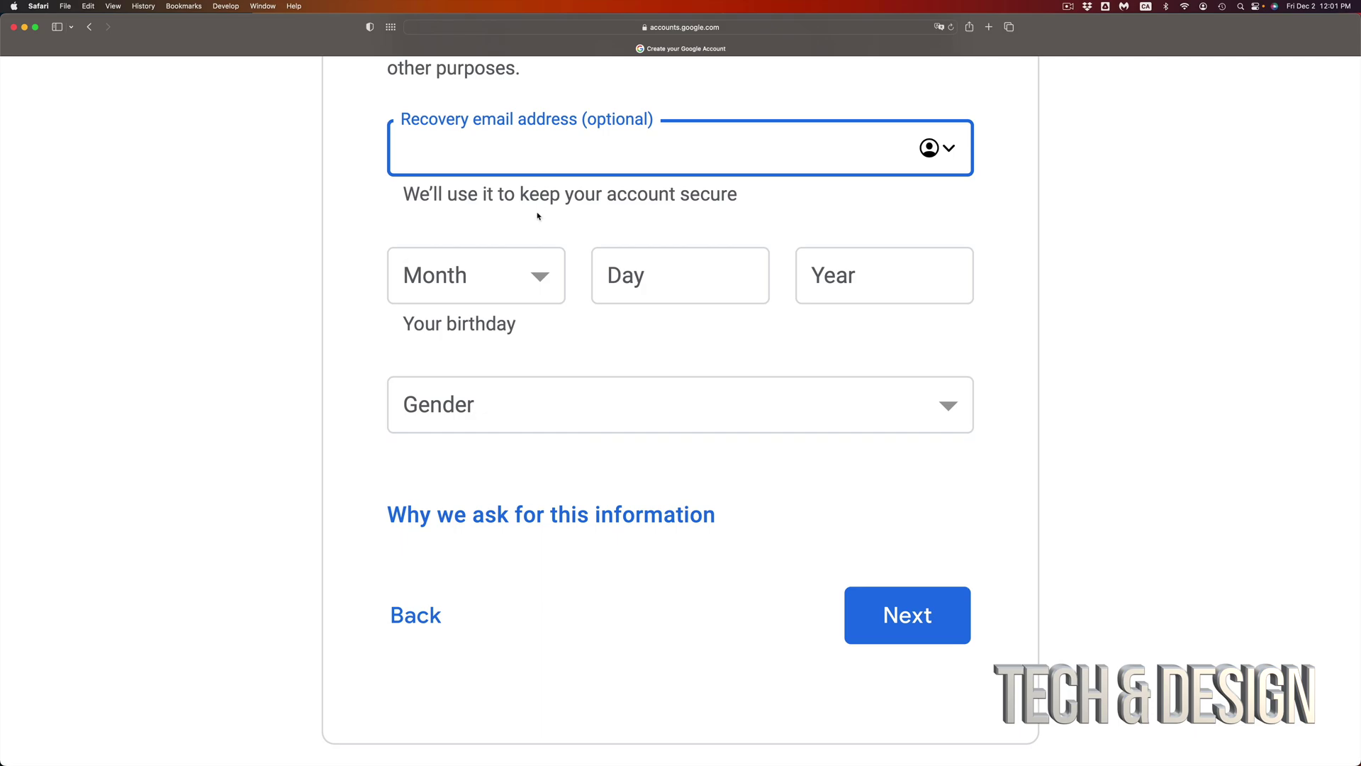
{"action": "left_click", "coordinate": [530, 278]}
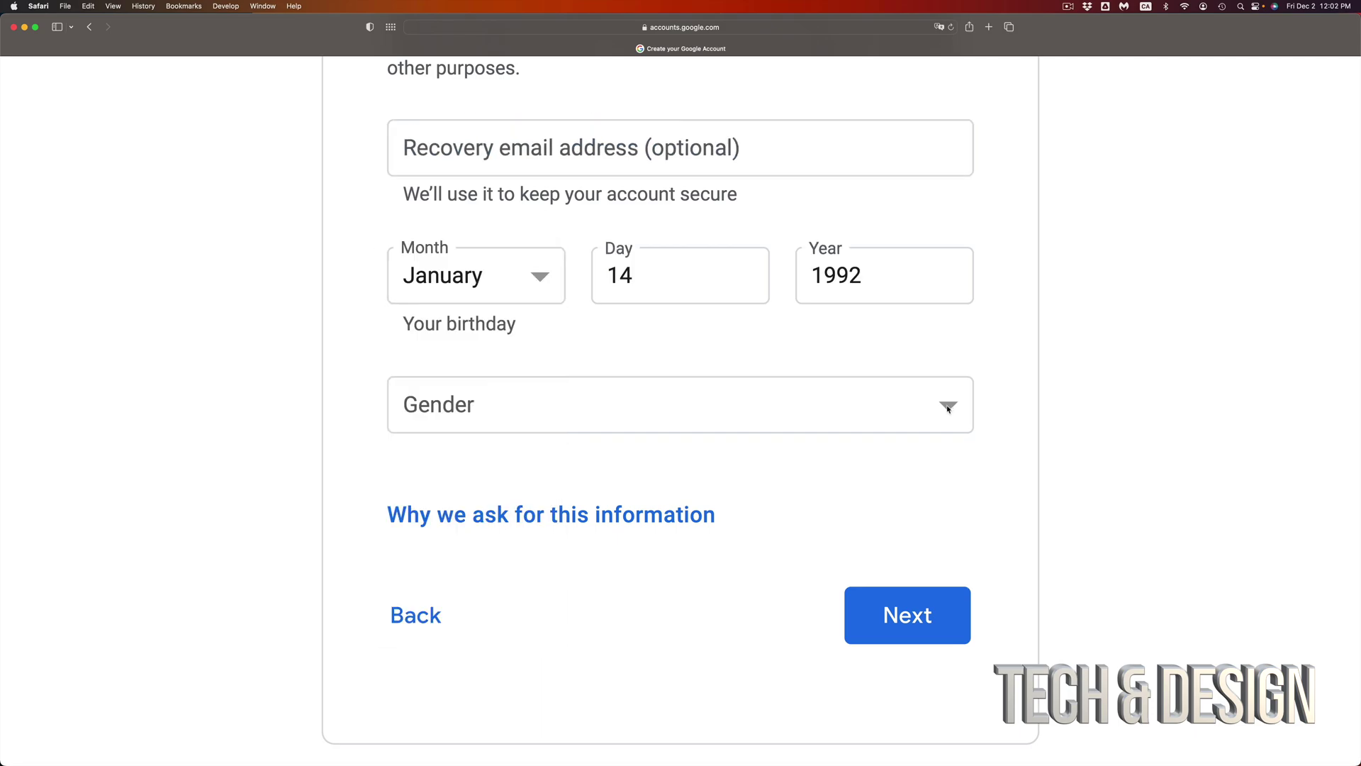
Step: Choose Male as the gender, leaving the recovery email blank
{"action": "left_click", "coordinate": [948, 408]}
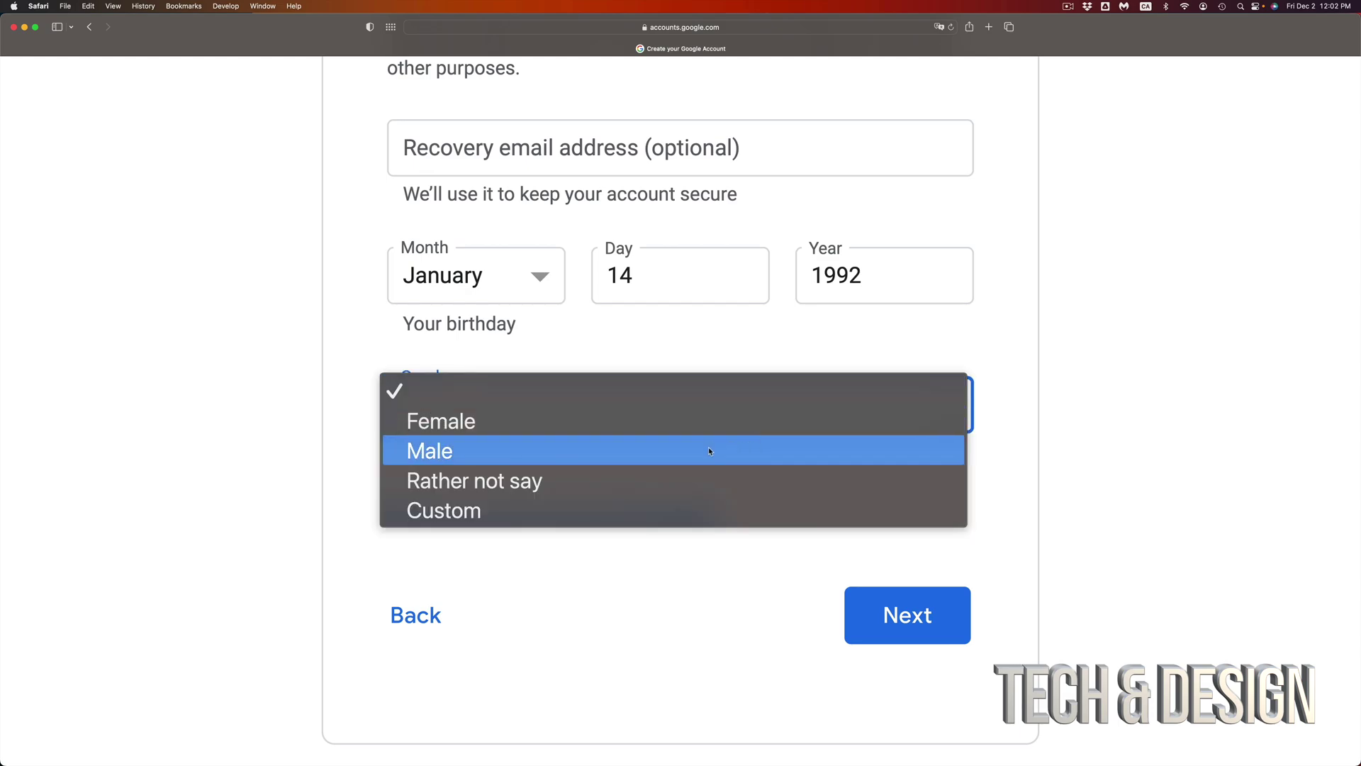
{"action": "left_click", "coordinate": [638, 457]}
{"action": "scroll", "coordinate": [677, 615], "scroll_direction": "down", "scroll_amount": 1}
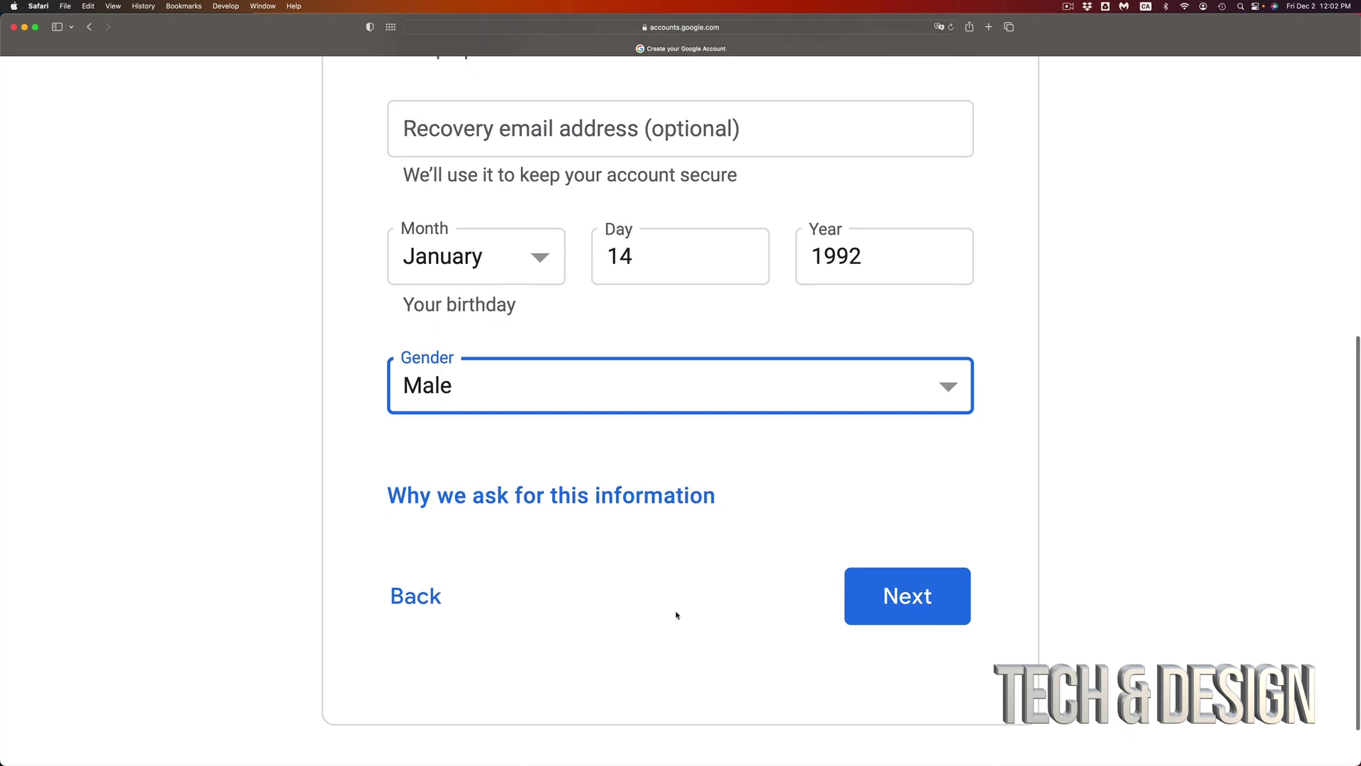
{"action": "scroll", "coordinate": [678, 615], "scroll_direction": "down", "scroll_amount": 2}
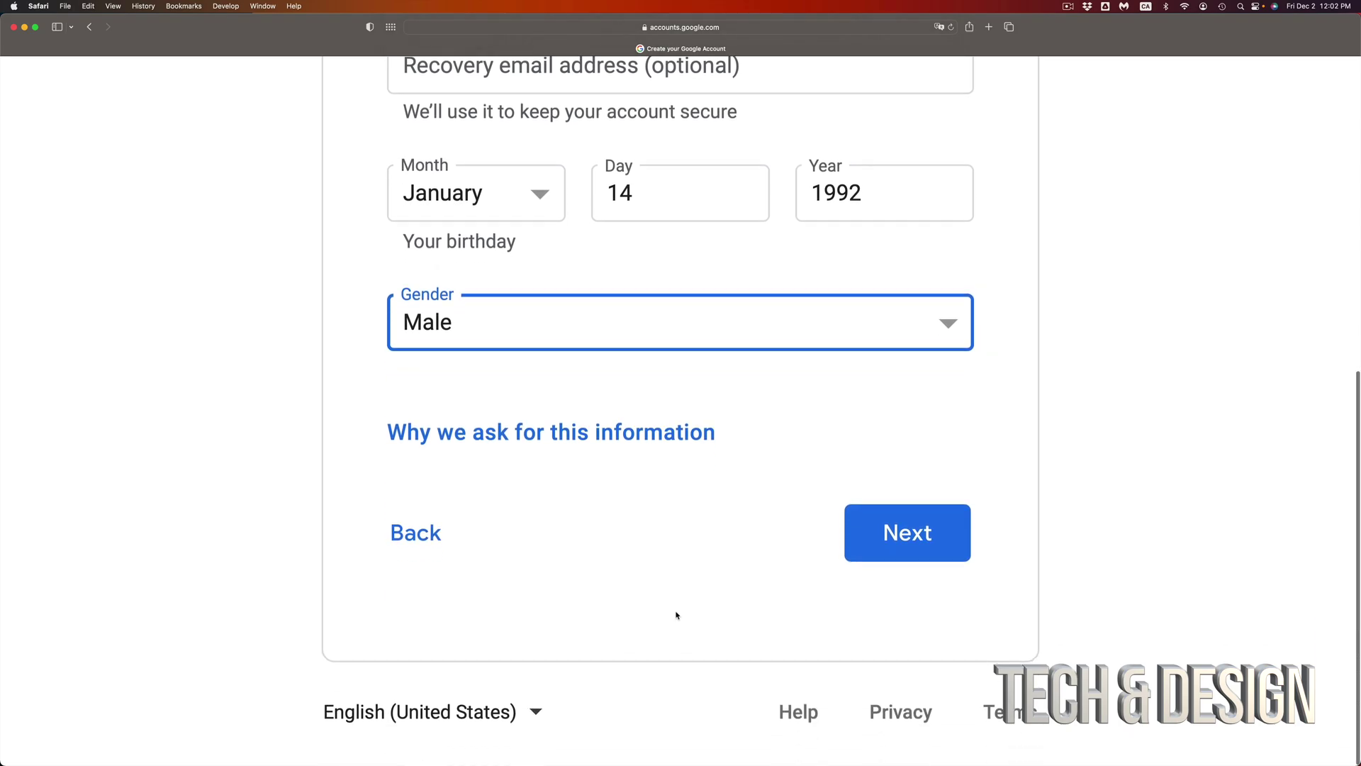
Step: Continue past basic information and skip adding a phone number
{"action": "left_click", "coordinate": [905, 535]}
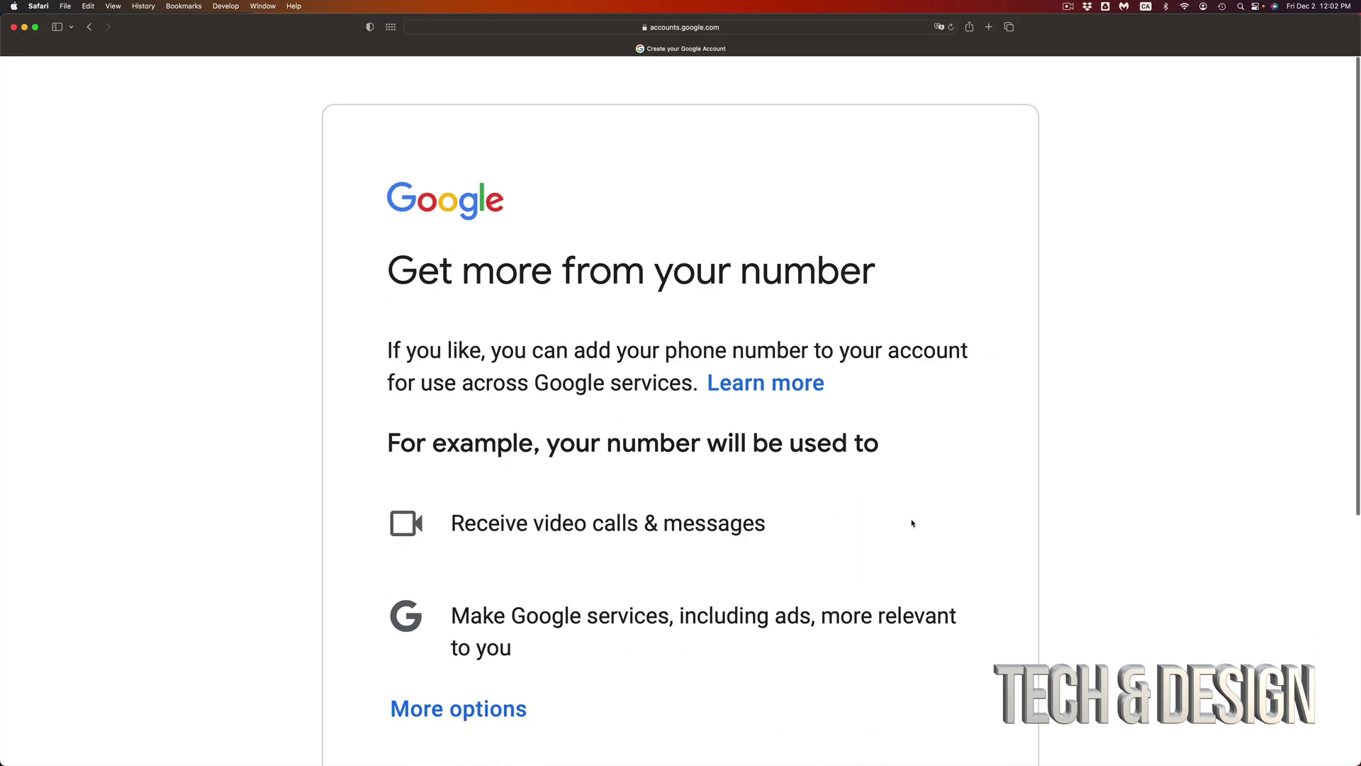
{"action": "scroll", "coordinate": [912, 525], "scroll_direction": "down", "scroll_amount": 3}
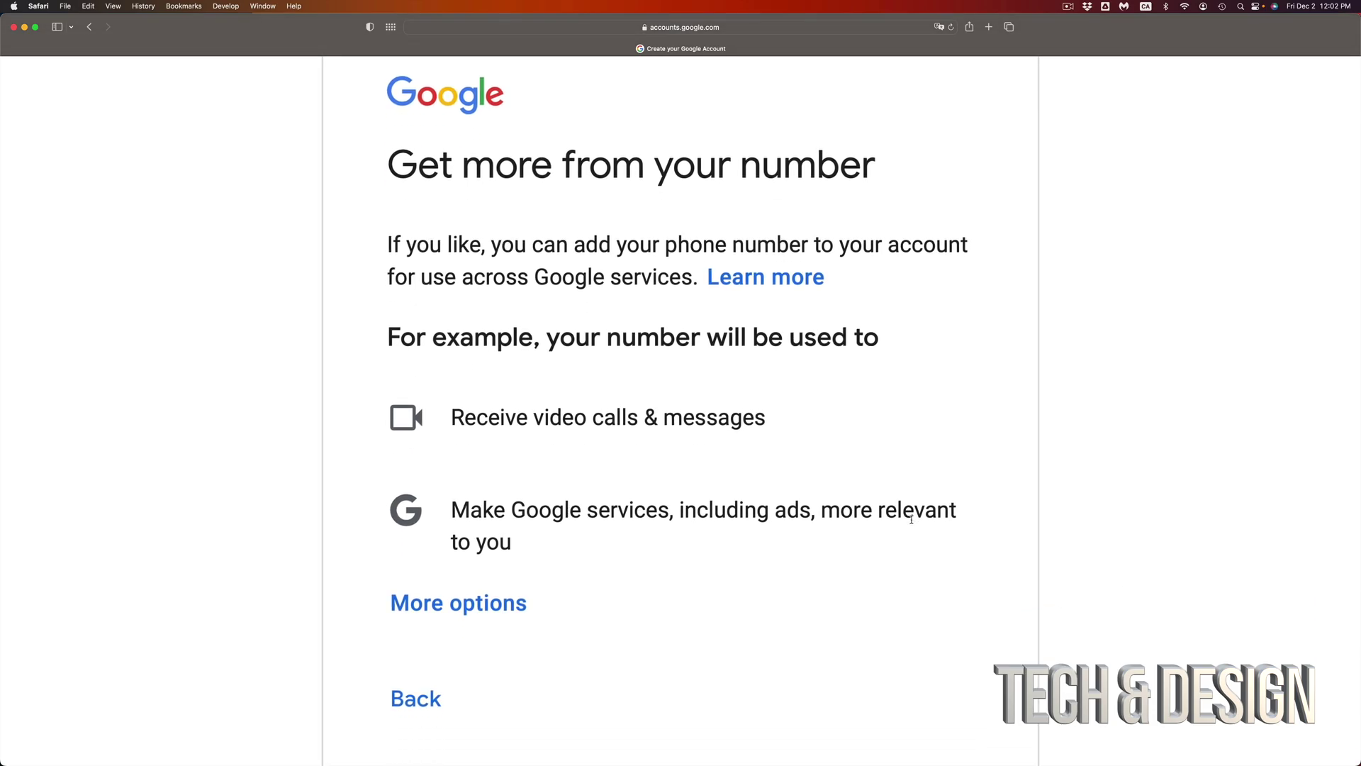
{"action": "key", "text": "super+minus"}
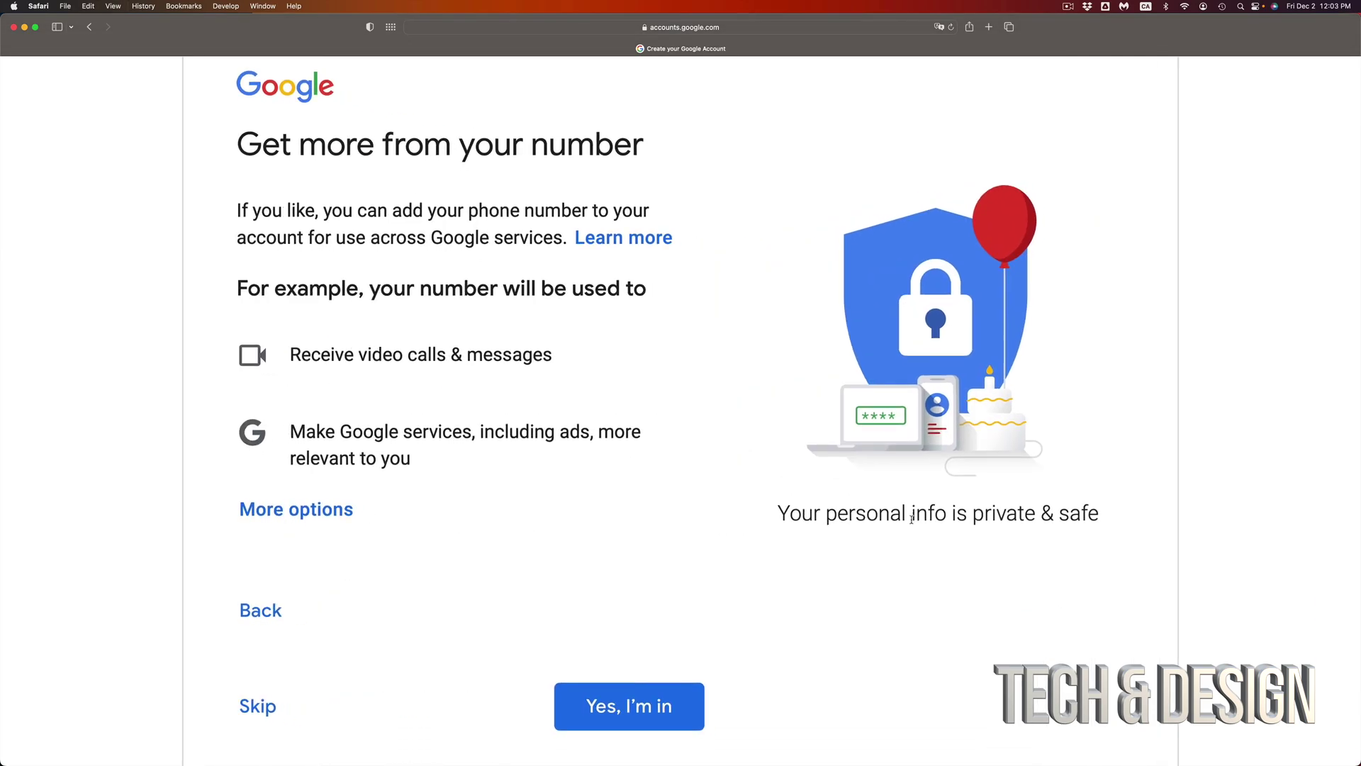
{"action": "scroll", "coordinate": [913, 519], "scroll_direction": "down", "scroll_amount": 4}
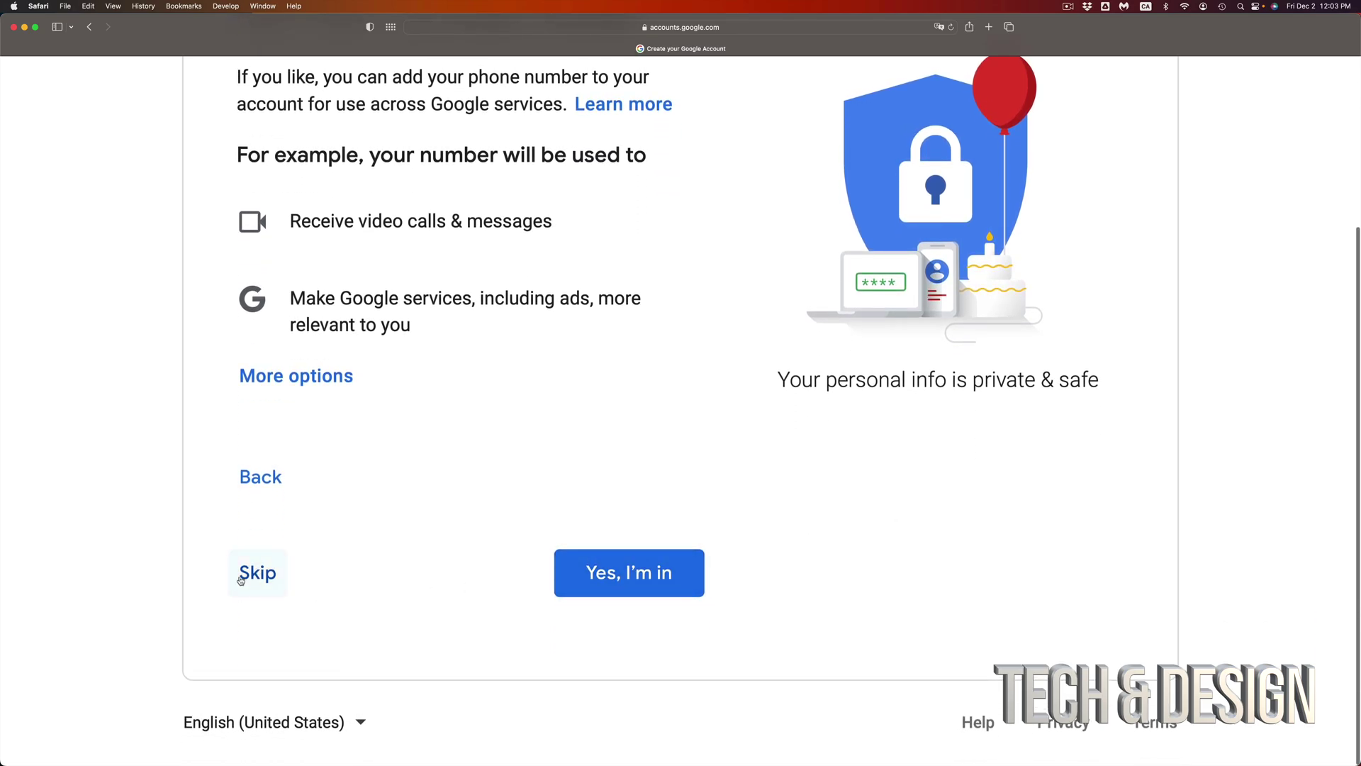
{"action": "left_click", "coordinate": [245, 573]}
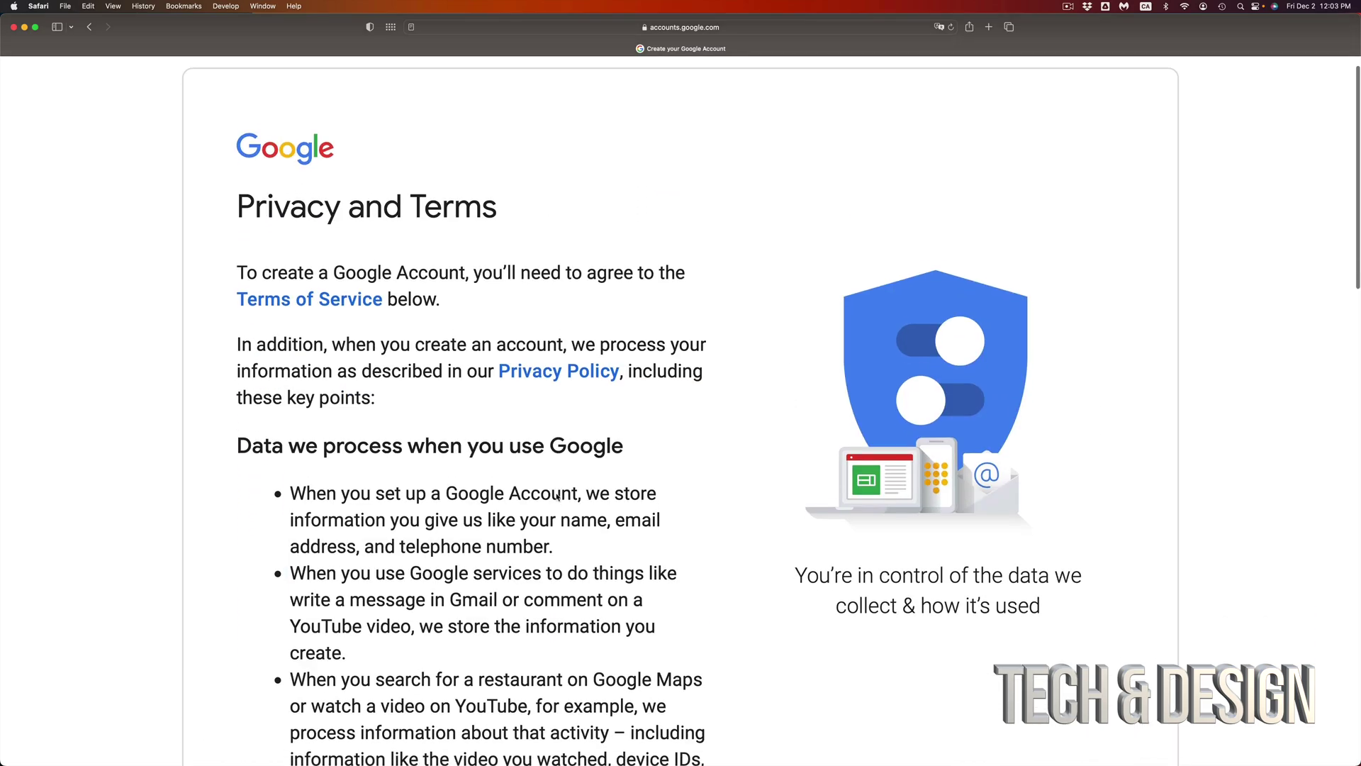
Step: Read through Privacy and Terms and agree to create the account
{"action": "scroll", "coordinate": [556, 496], "scroll_direction": "down", "scroll_amount": 5}
{"action": "scroll", "coordinate": [556, 496], "scroll_direction": "down", "scroll_amount": 15}
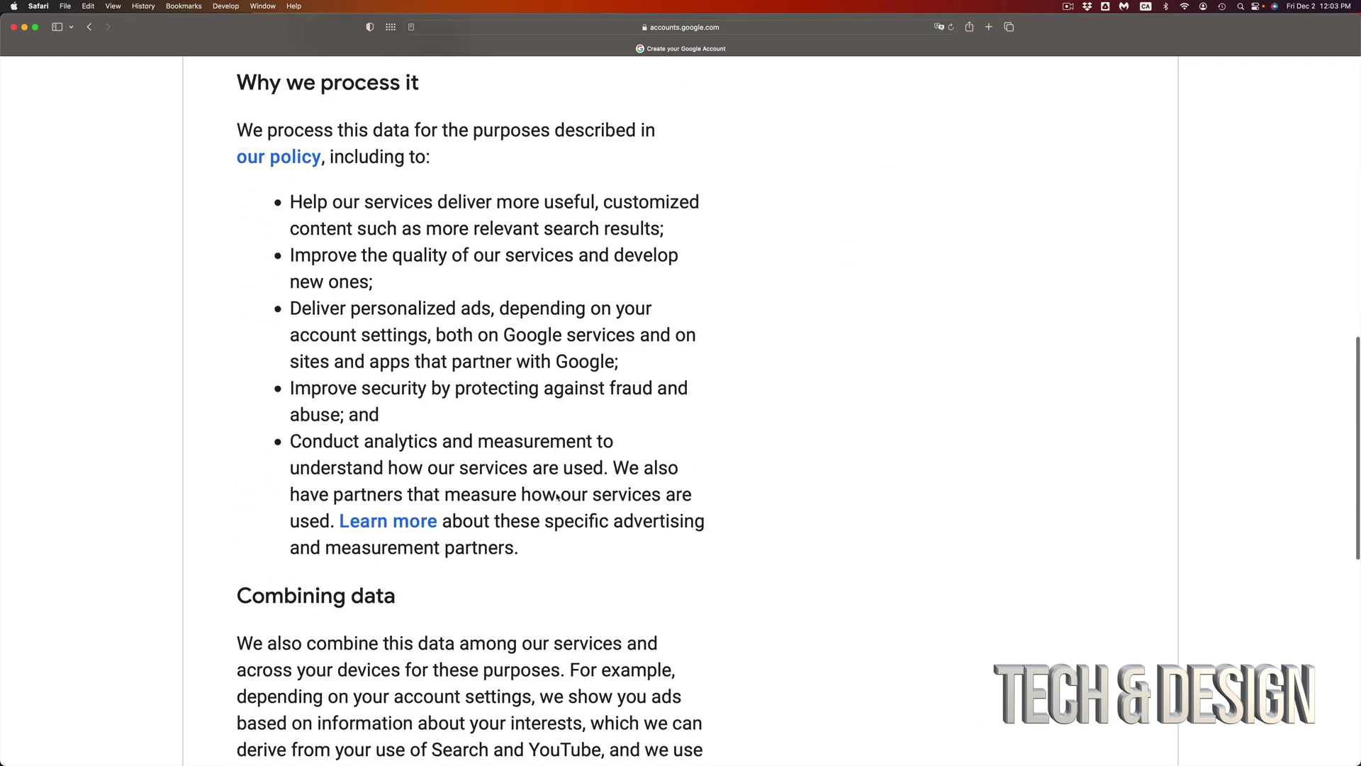
{"action": "scroll", "coordinate": [556, 494], "scroll_direction": "down", "scroll_amount": 6}
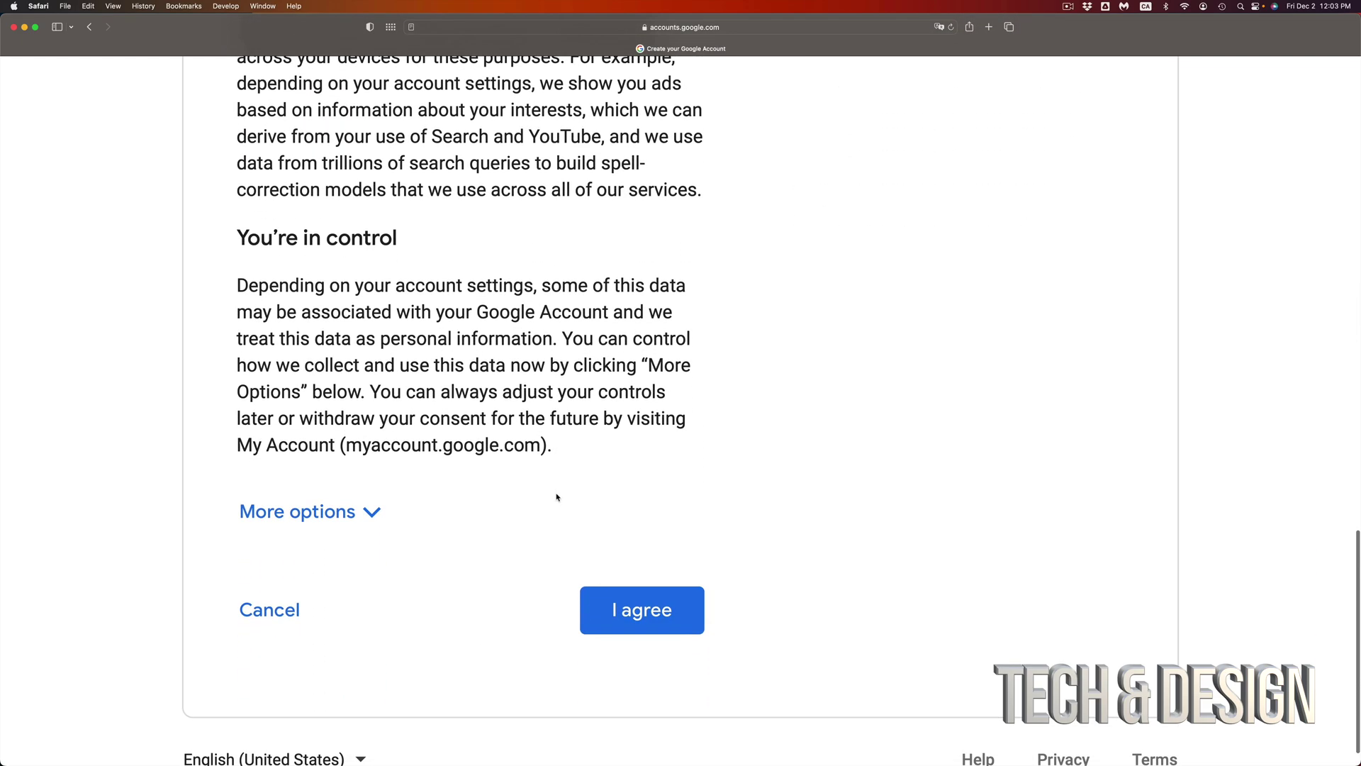
{"action": "left_click", "coordinate": [650, 598]}
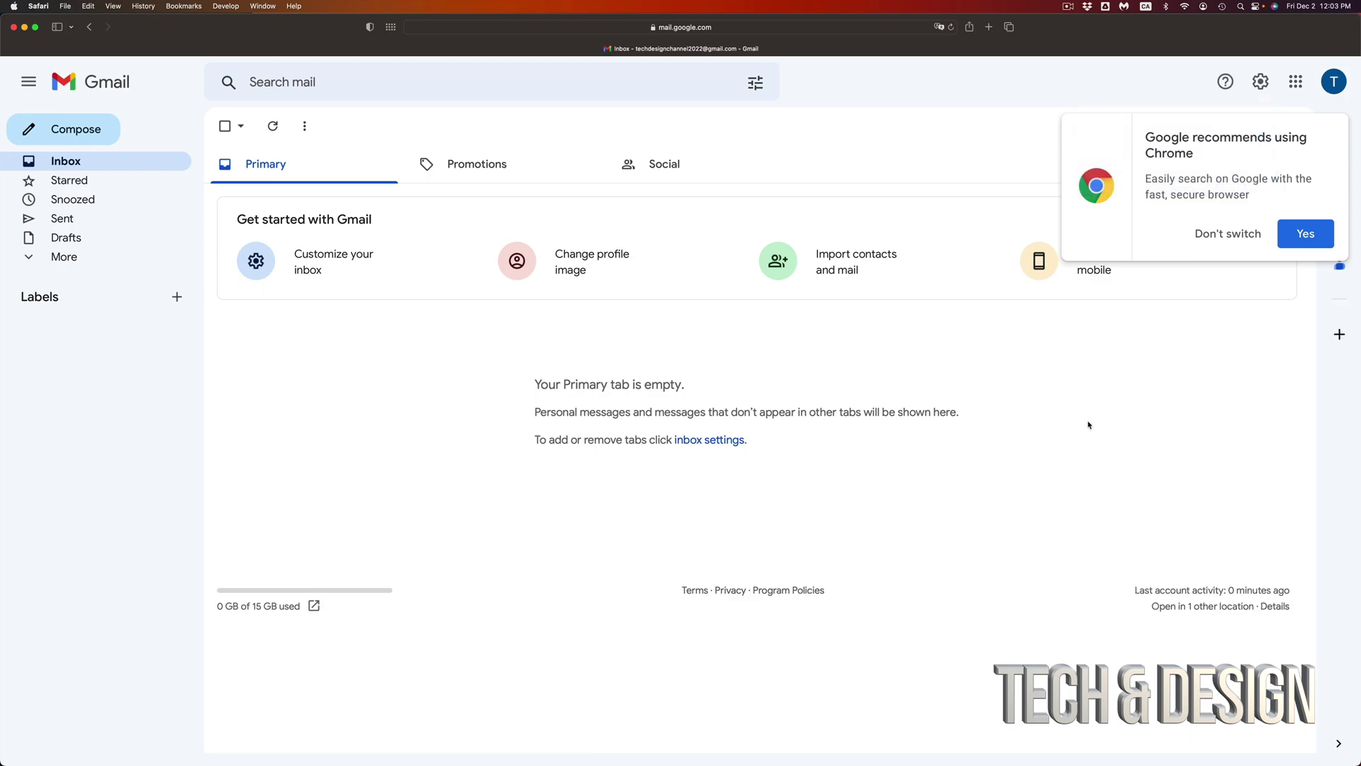
Step: Decline the Switch to Chrome suggestion and zoom the Gmail inbox in
{"action": "left_click", "coordinate": [1207, 236]}
{"action": "key", "text": "super+plus"}
{"action": "key", "text": "super+plus"}
{"action": "key", "text": "super+plus"}
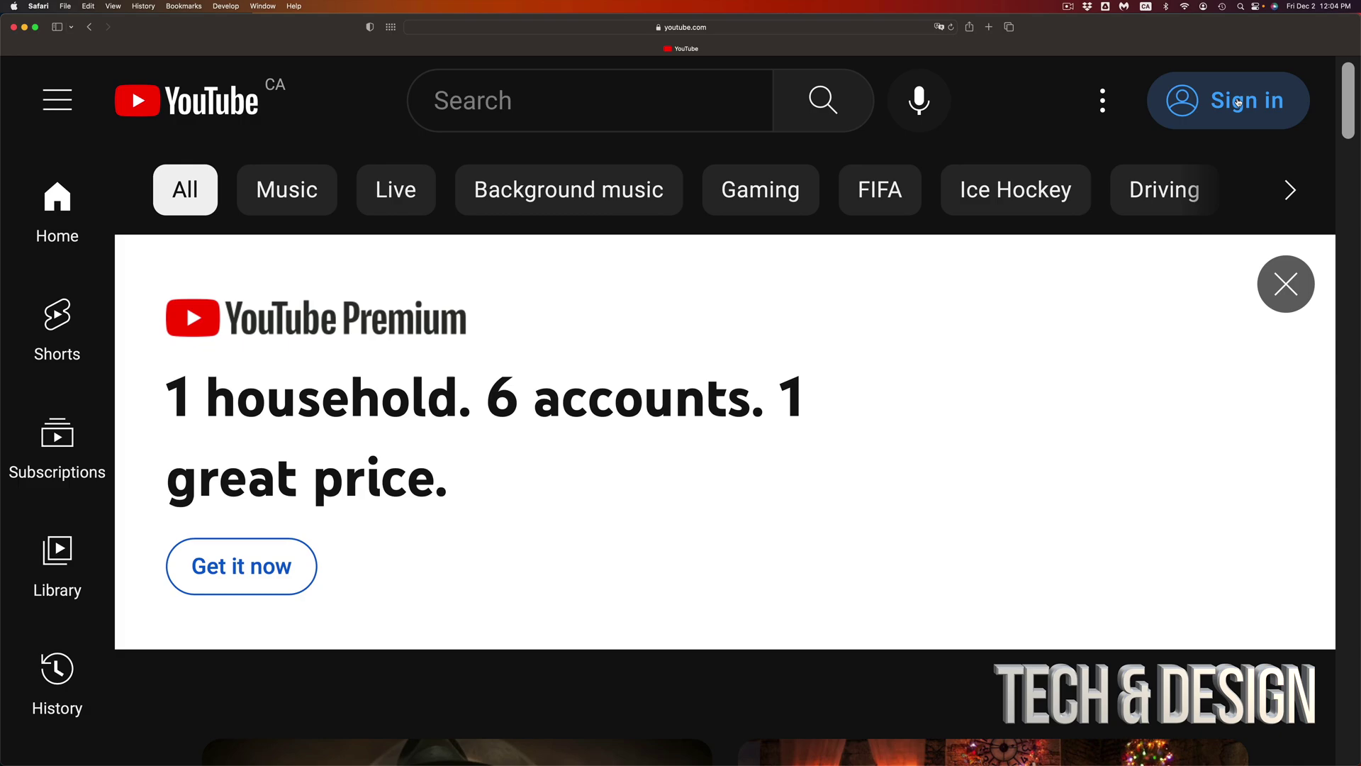
Step: Sign in to YouTube with the new account and open its account menu
{"action": "left_click", "coordinate": [1240, 103]}
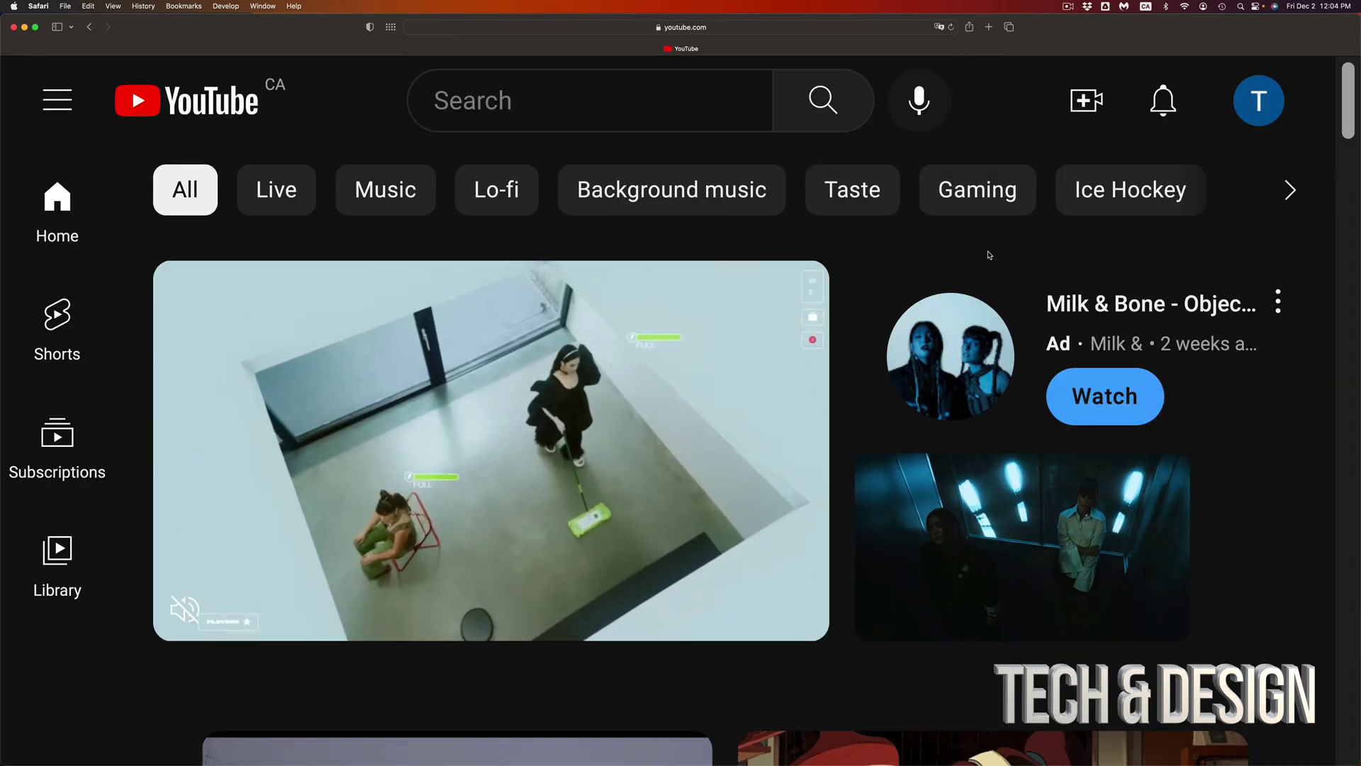
{"action": "left_click", "coordinate": [1258, 104]}
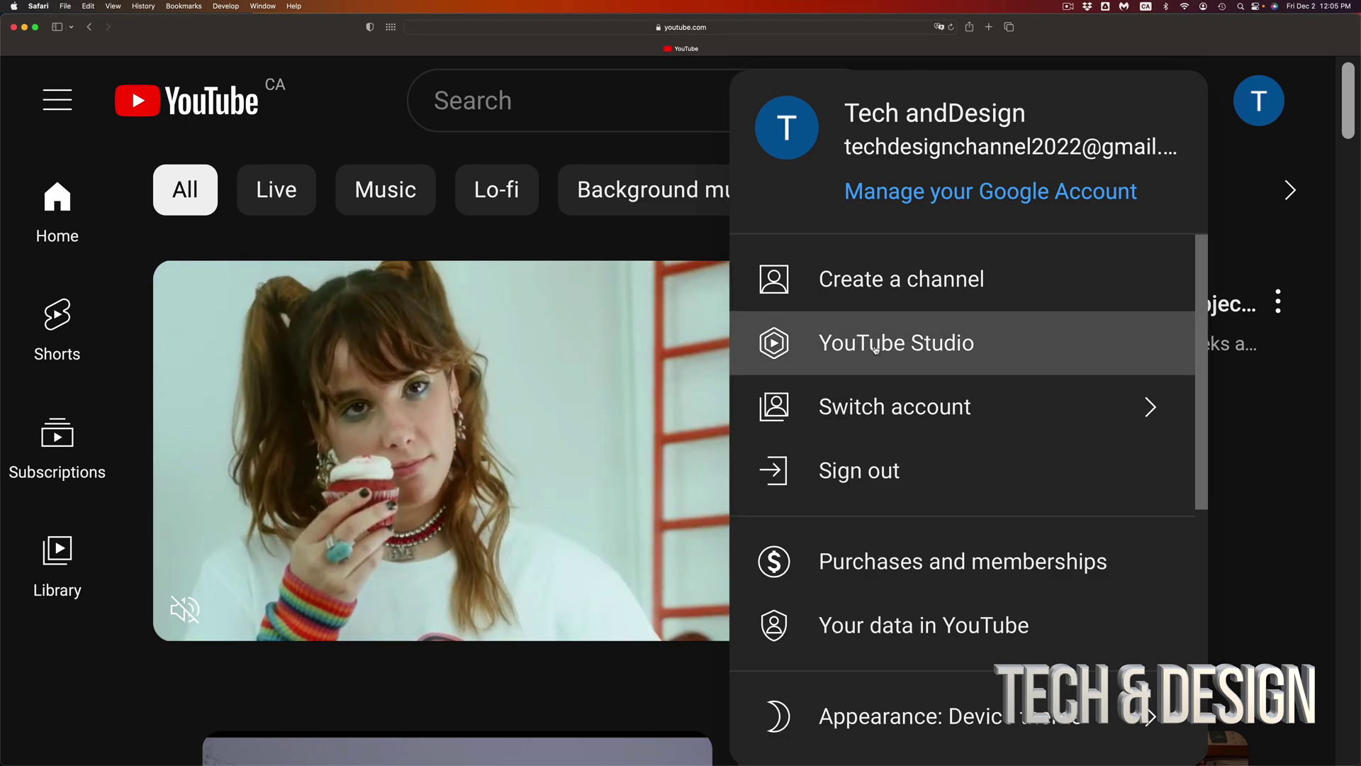
Step: Open the channel creation dialog and correct the name to 'Tech and Design'
{"action": "left_click", "coordinate": [875, 349]}
{"action": "key", "text": "super+minus"}
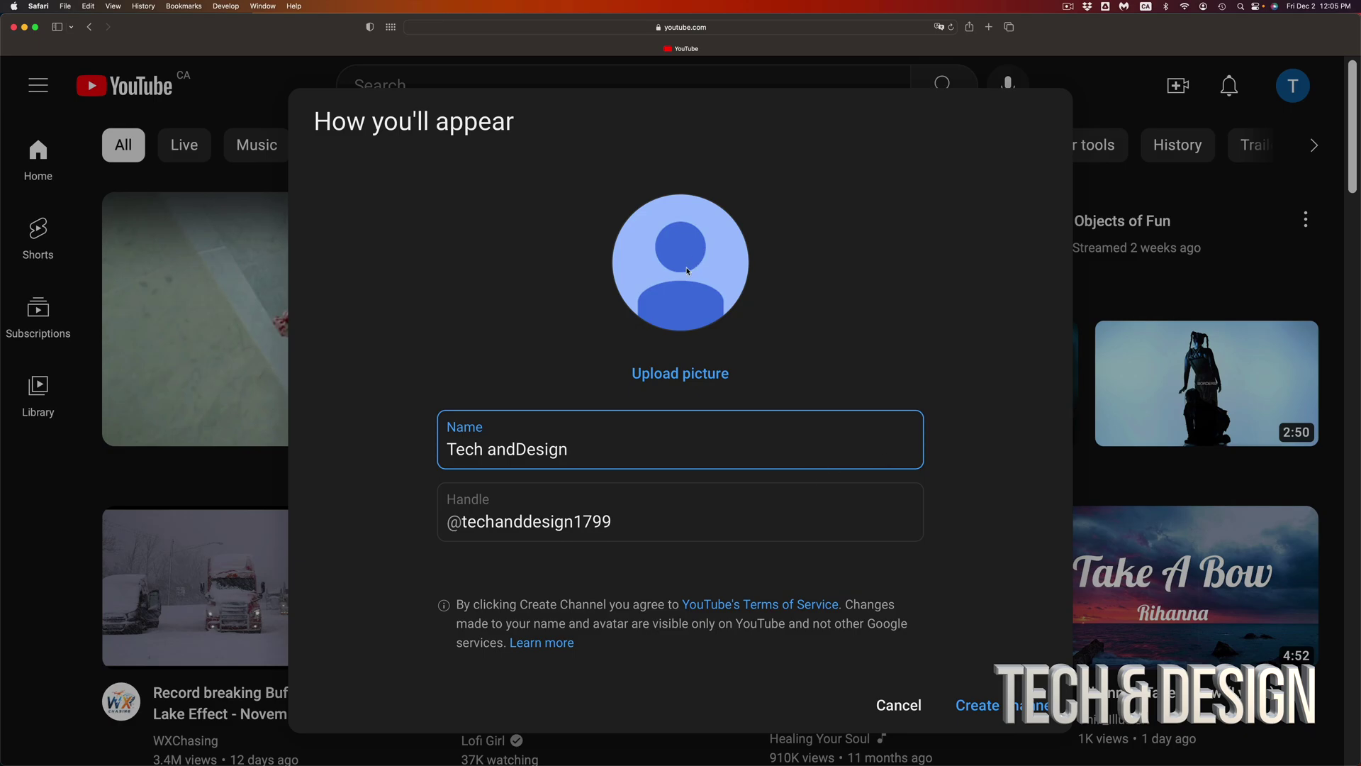
{"action": "left_click", "coordinate": [621, 337]}
{"action": "left_click", "coordinate": [529, 447]}
{"action": "left_click_drag", "start_coordinate": [580, 451], "coordinate": [439, 463]}
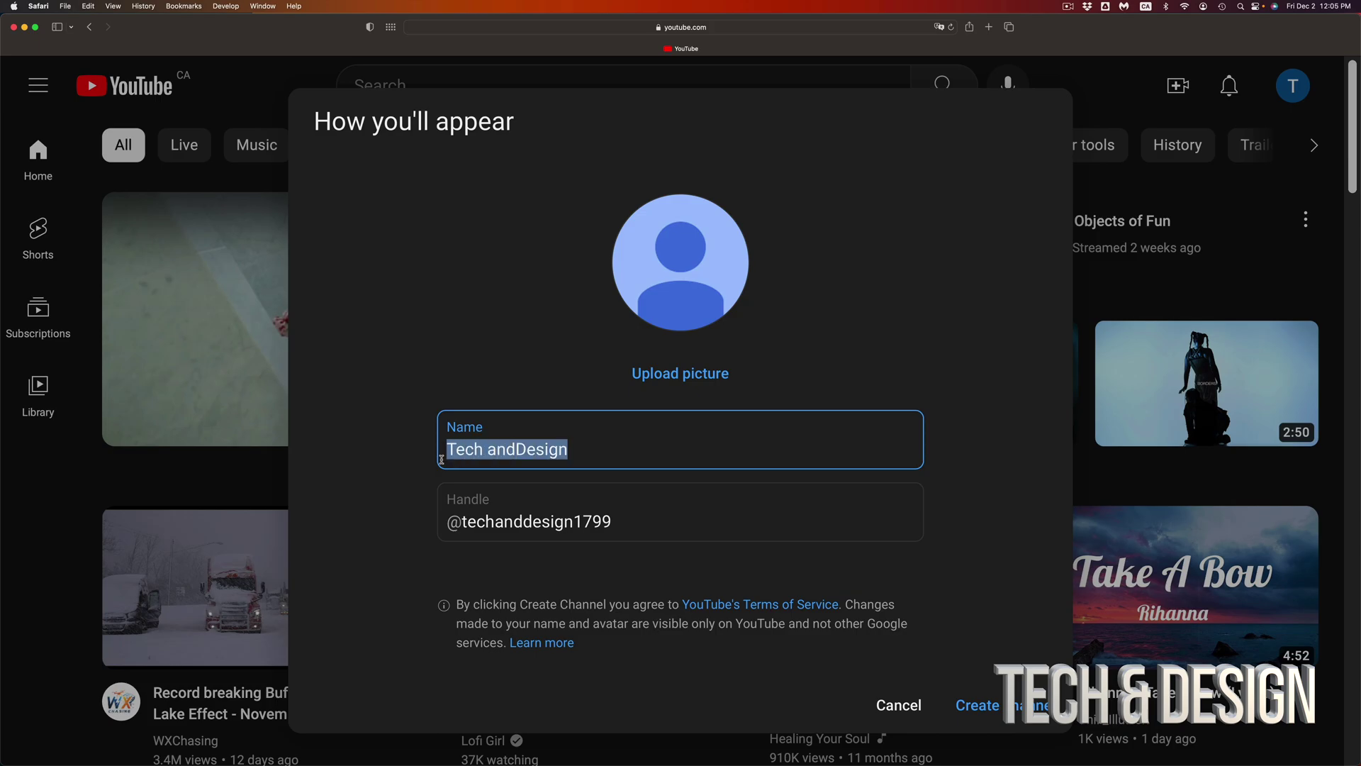
{"action": "left_click", "coordinate": [439, 463]}
{"action": "left_click", "coordinate": [518, 449]}
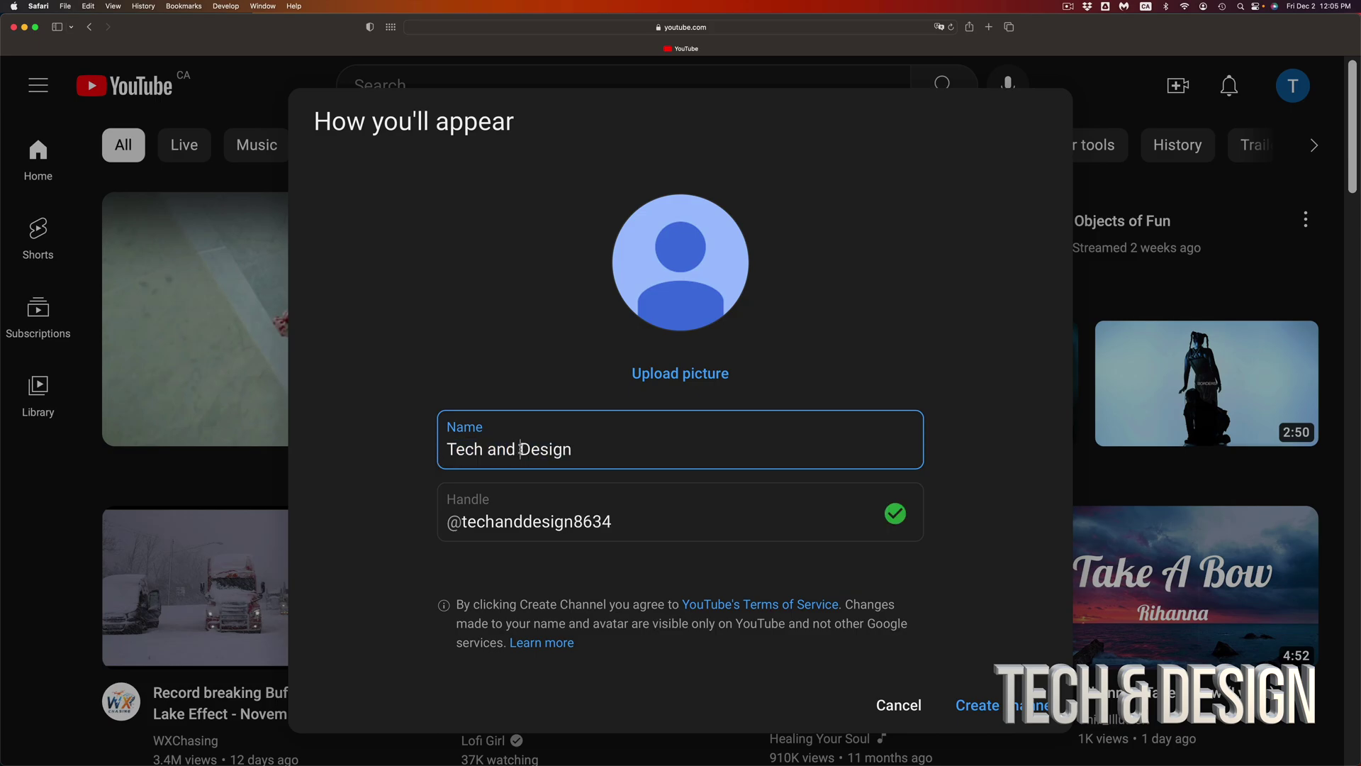
{"action": "left_click", "coordinate": [630, 528]}
{"action": "left_click_drag", "start_coordinate": [625, 524], "coordinate": [454, 524]}
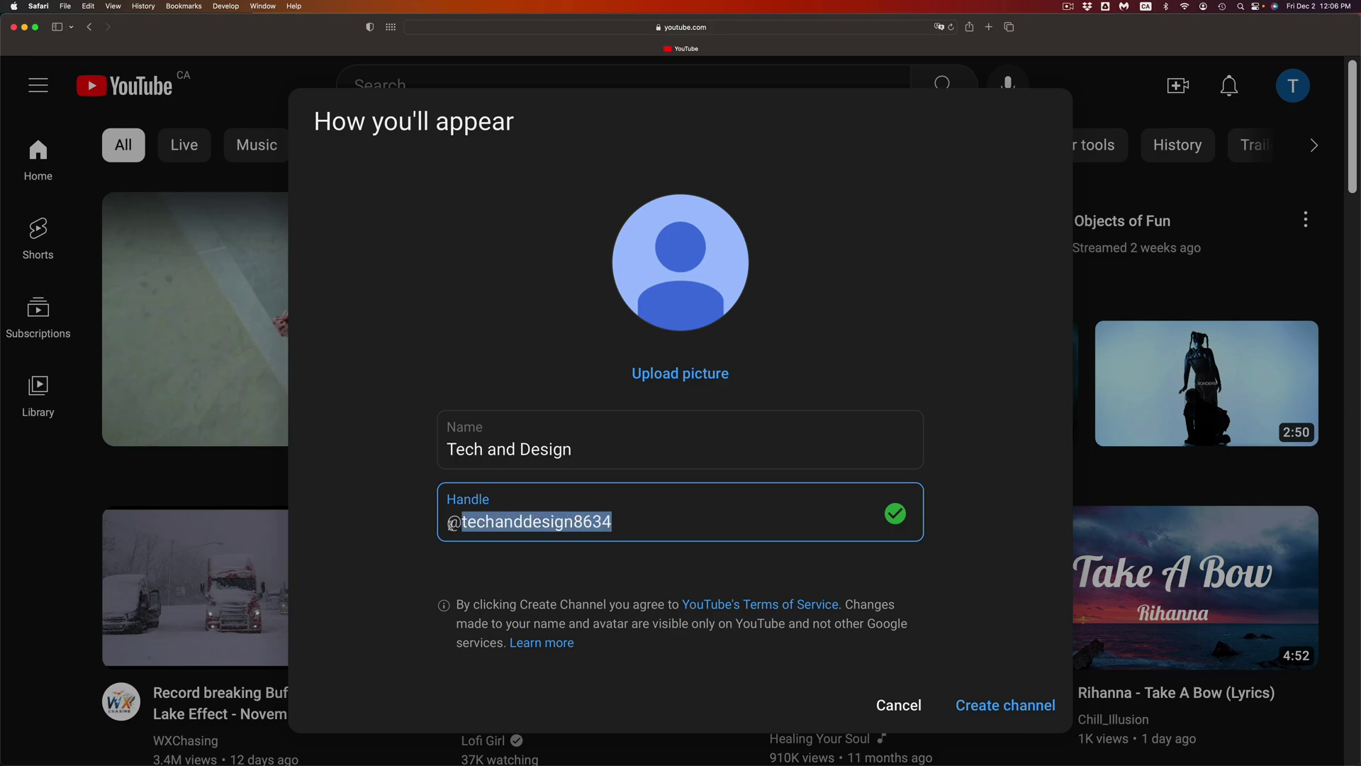
{"action": "left_click", "coordinate": [629, 524]}
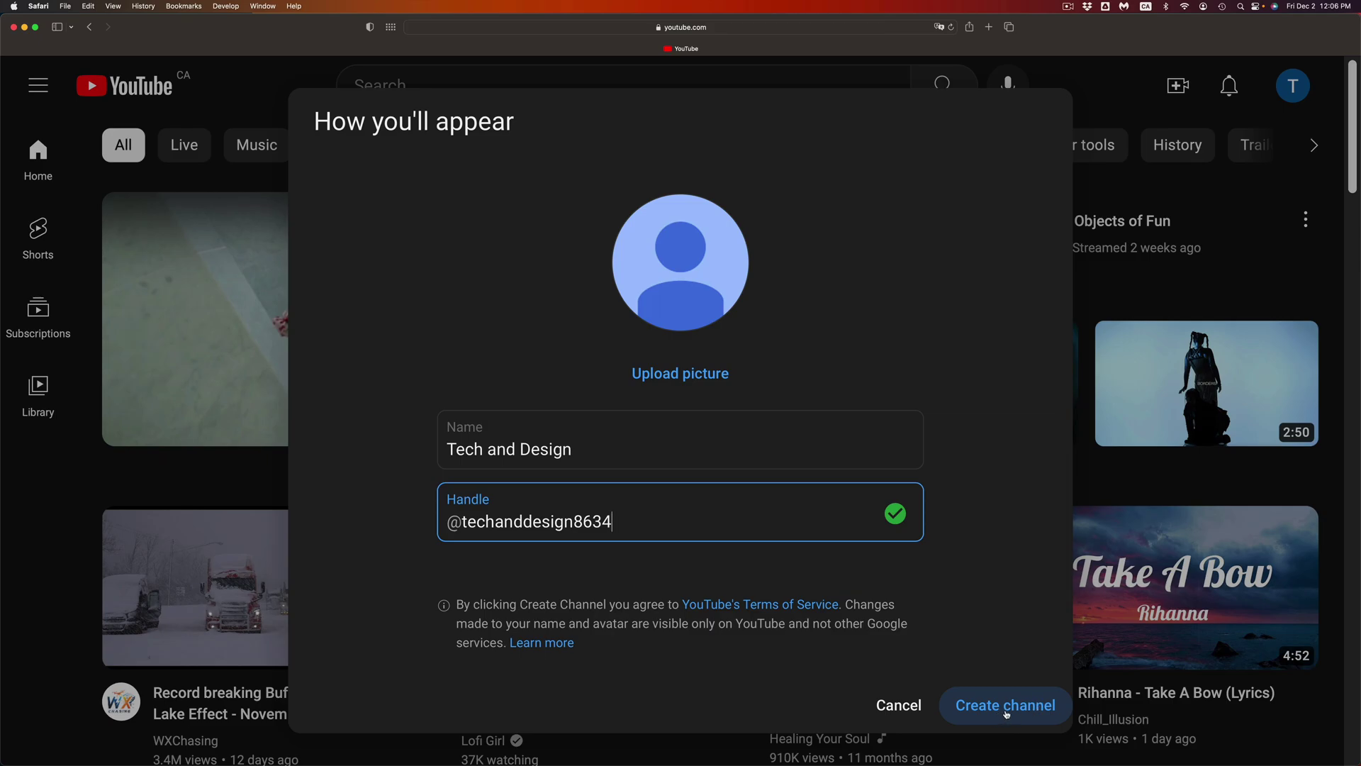
{"action": "left_click", "coordinate": [1007, 714]}
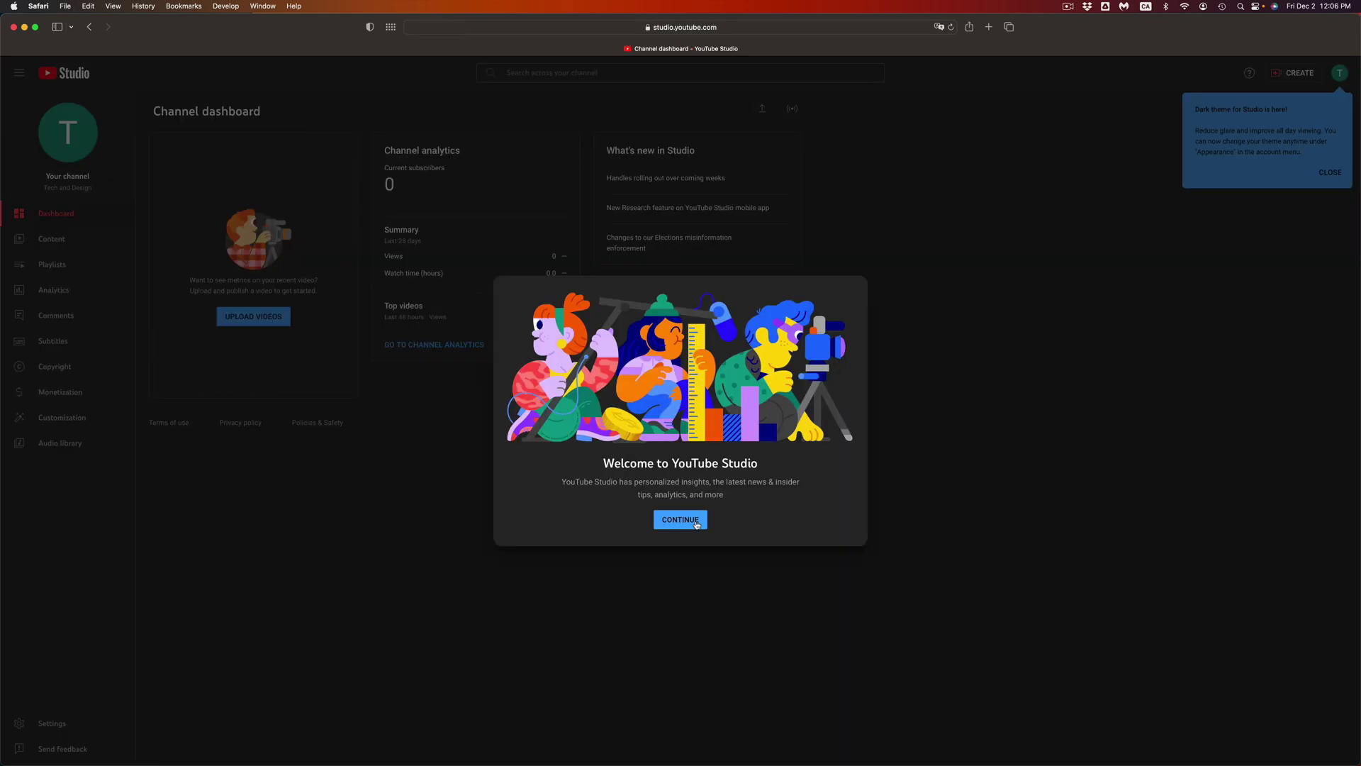
Step: Dismiss the welcome message and the dark theme notice, zooming the dashboard in
{"action": "left_click", "coordinate": [695, 526]}
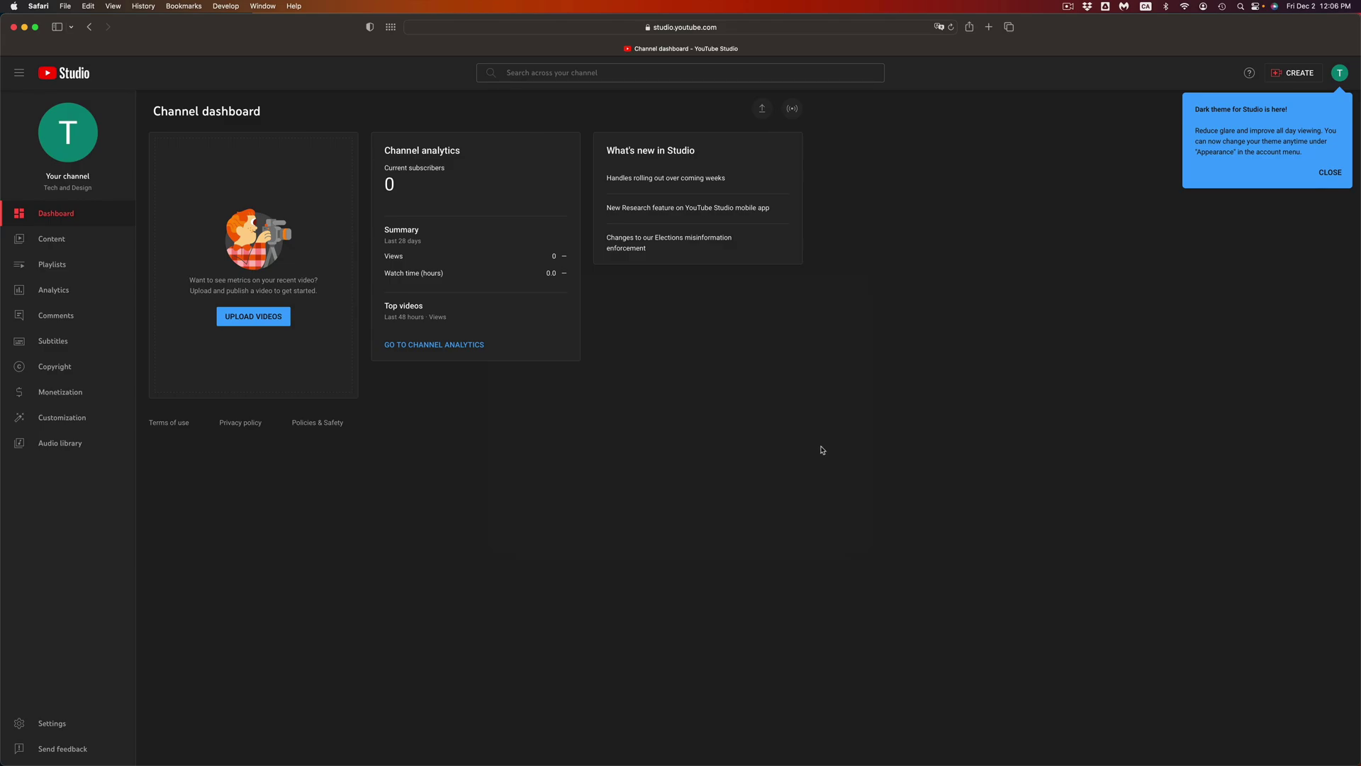
{"action": "key", "text": "super+equal"}
{"action": "key", "text": "super+equal"}
{"action": "key", "text": "super+equal"}
{"action": "key", "text": "super+equal"}
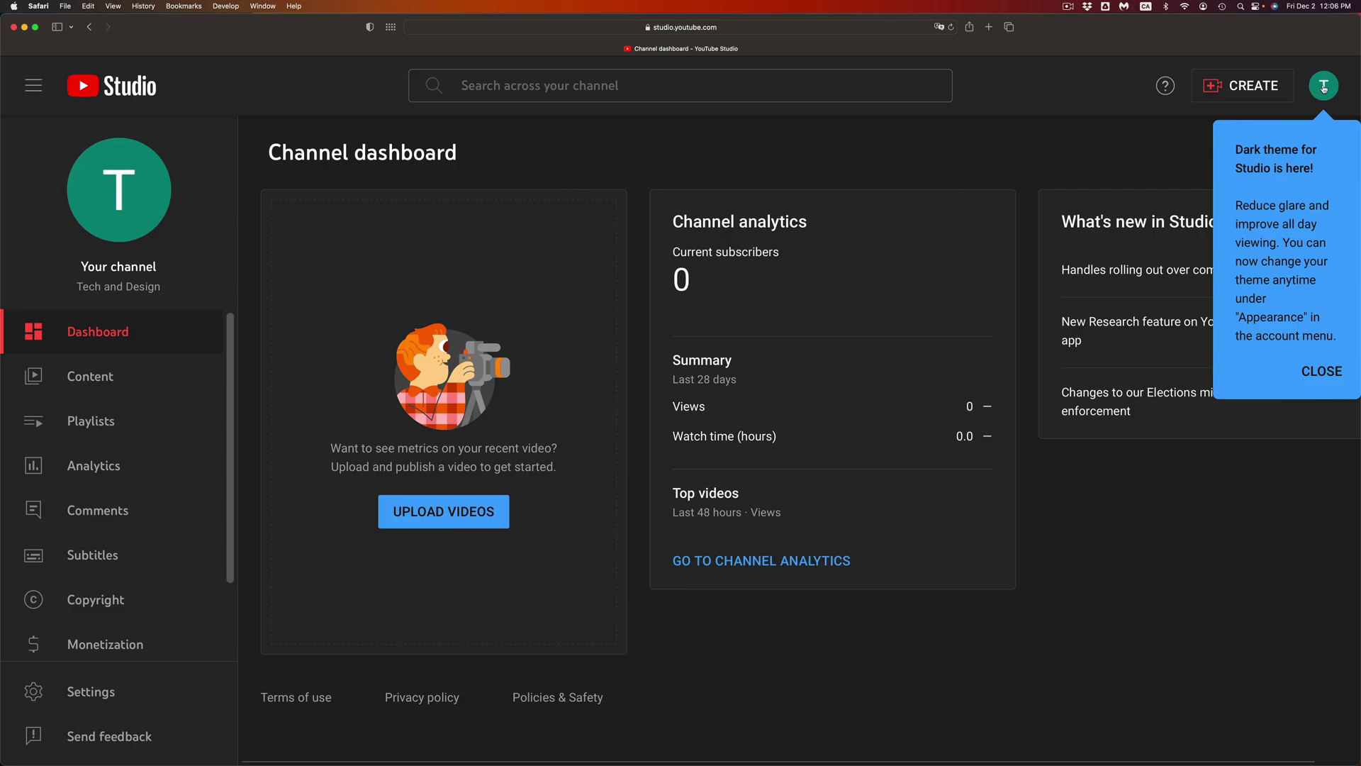
{"action": "left_click", "coordinate": [1318, 376]}
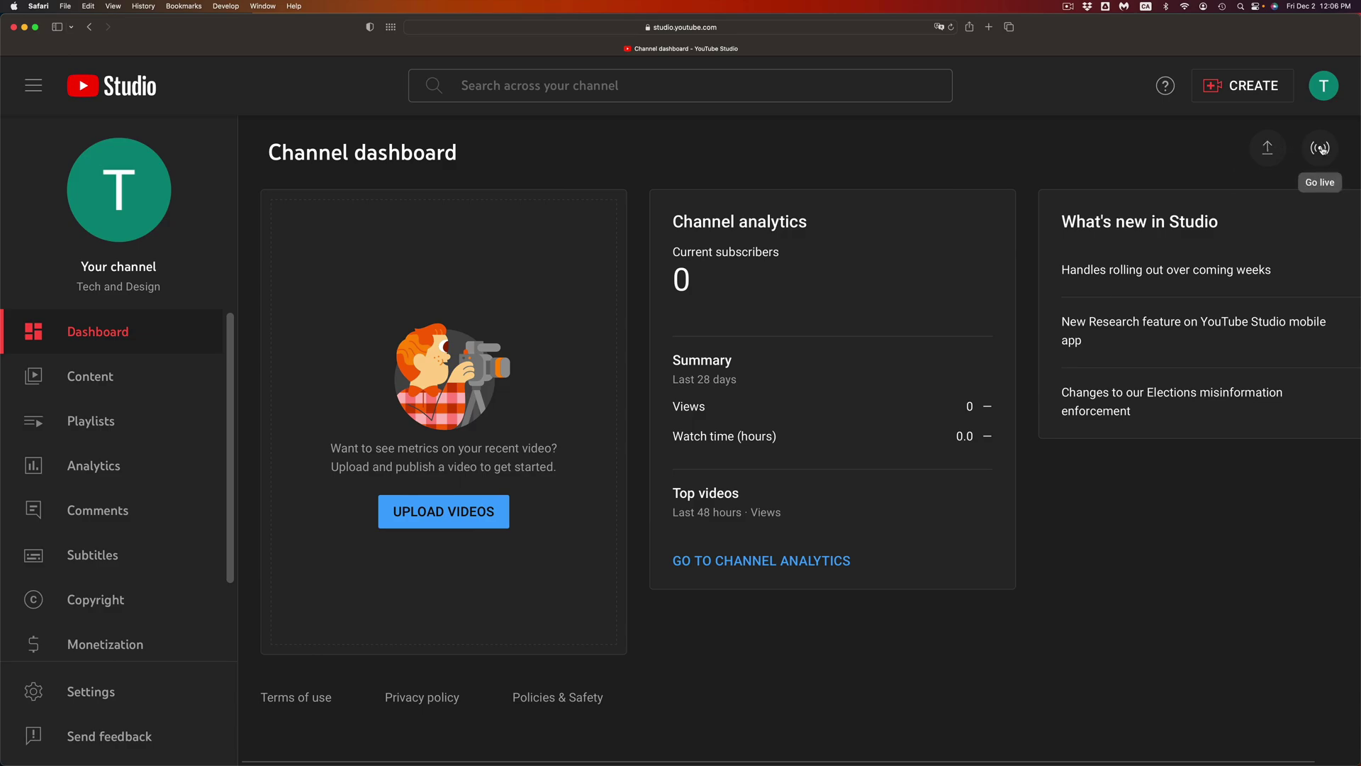
Step: Open and close the CREATE menu to check the upload and go-live options
{"action": "left_click", "coordinate": [1226, 90]}
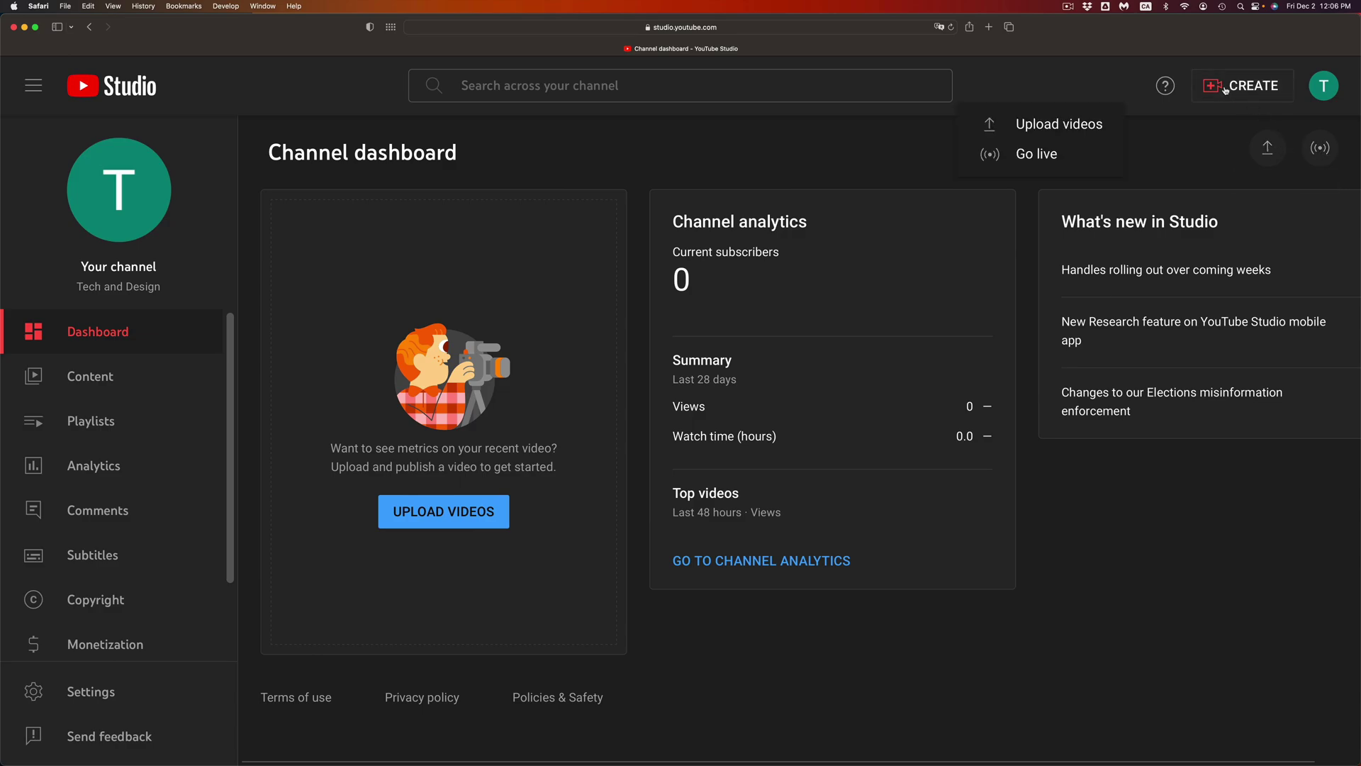
{"action": "left_click", "coordinate": [1100, 126]}
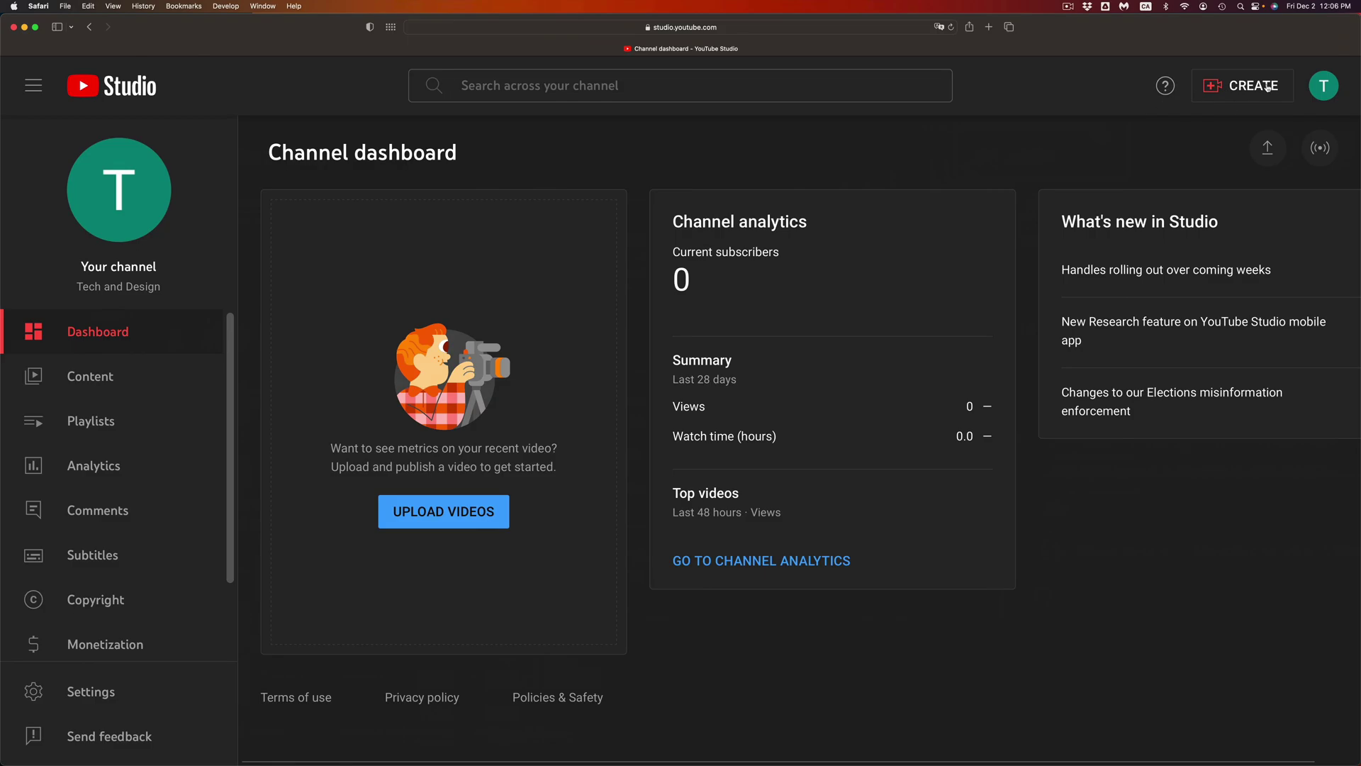
{"action": "left_click", "coordinate": [1267, 88]}
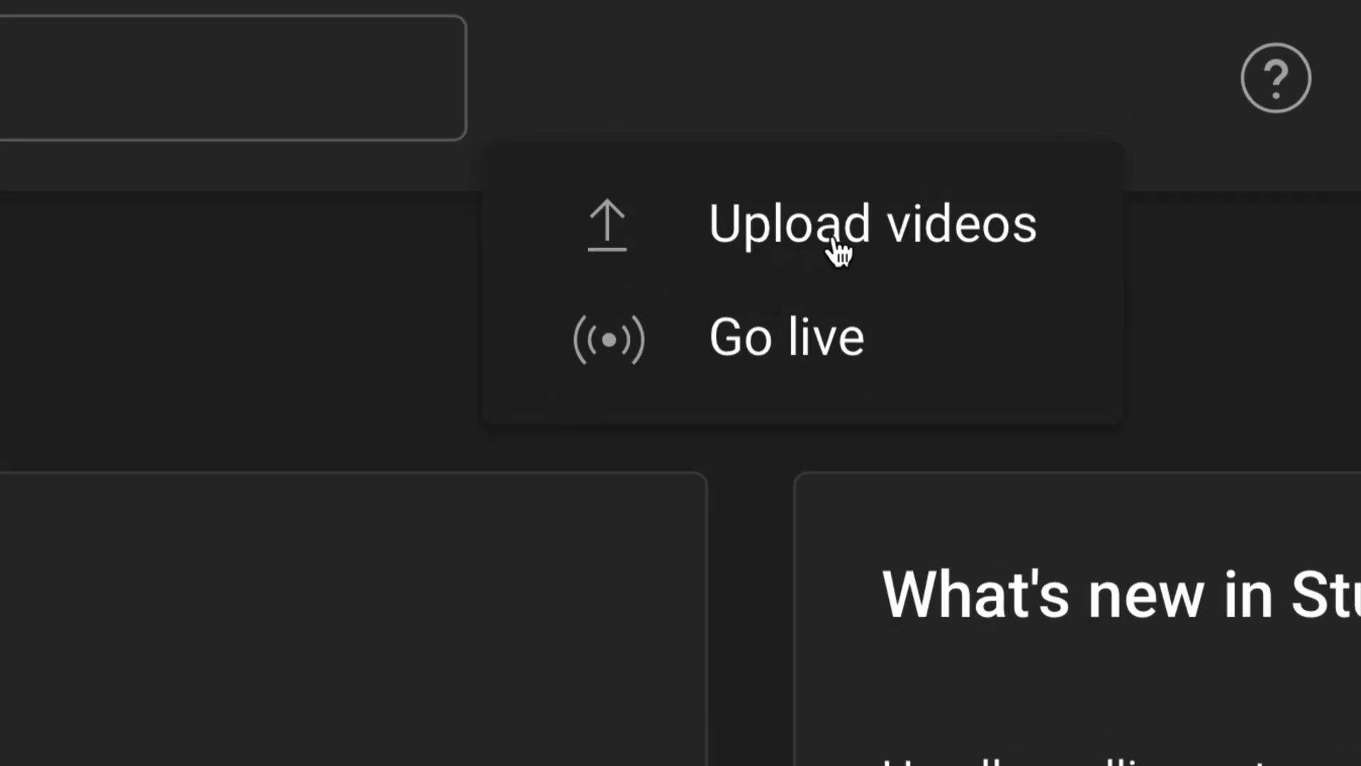
{"action": "left_click", "coordinate": [680, 153]}
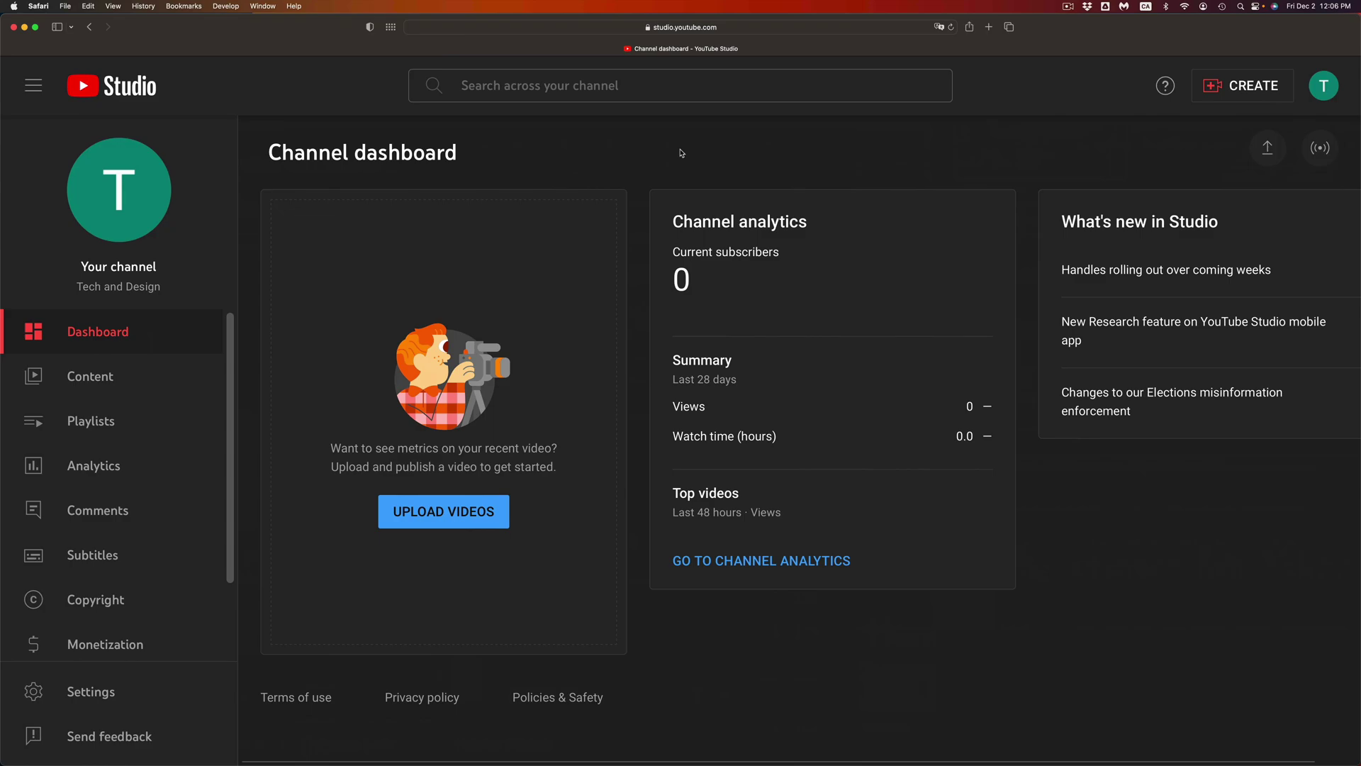